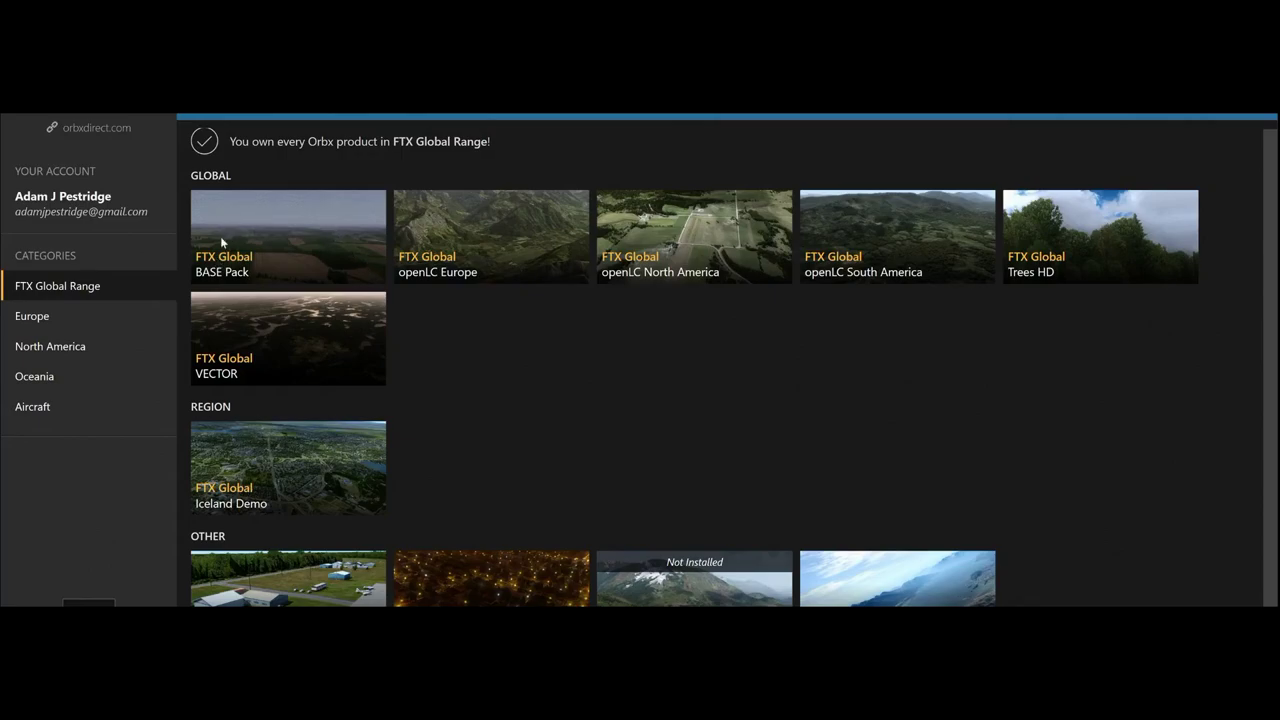
View the FTX Global BASE Pack page, return to FTX Global Range, then reopen BASE Pack
left_click(262, 236)
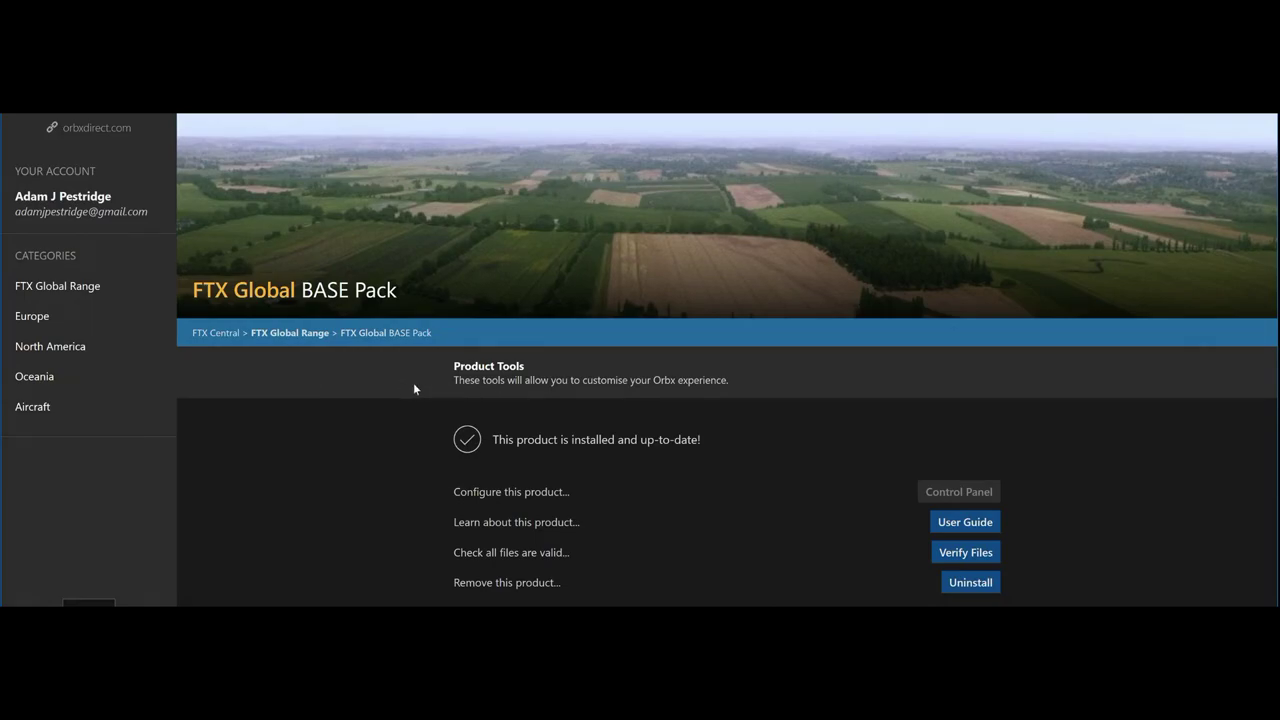
left_click(306, 333)
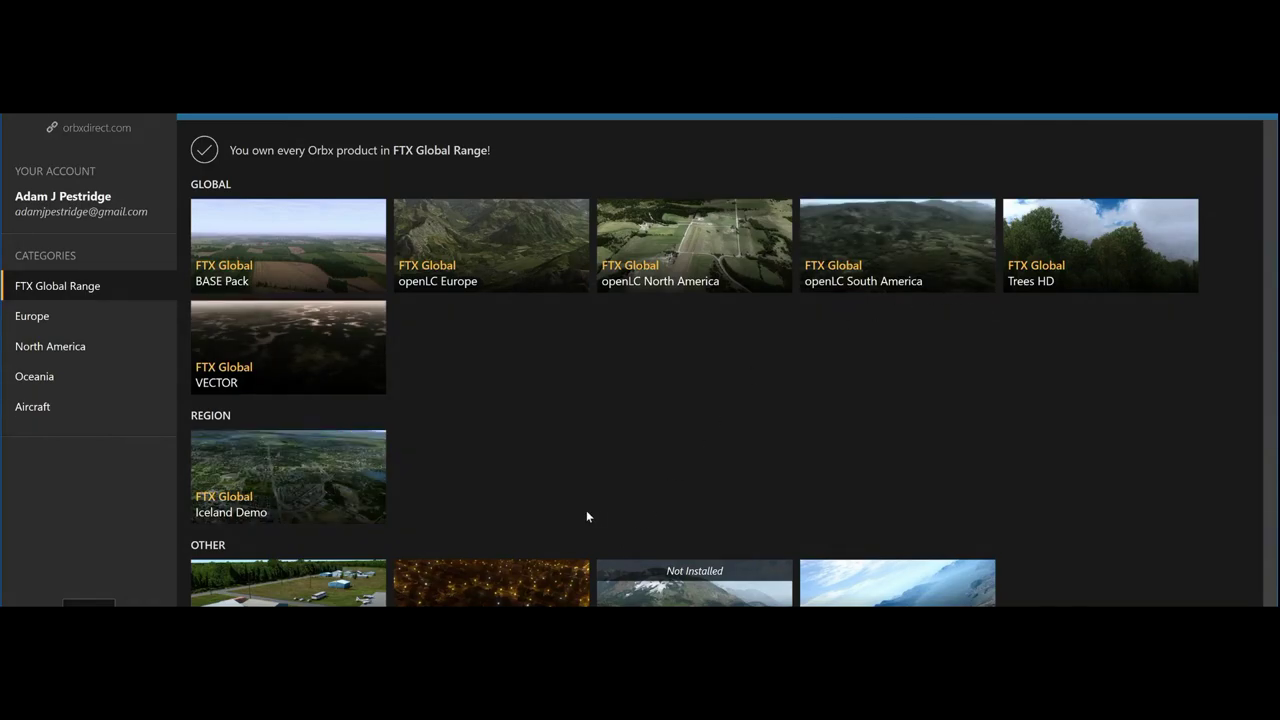
left_click(336, 248)
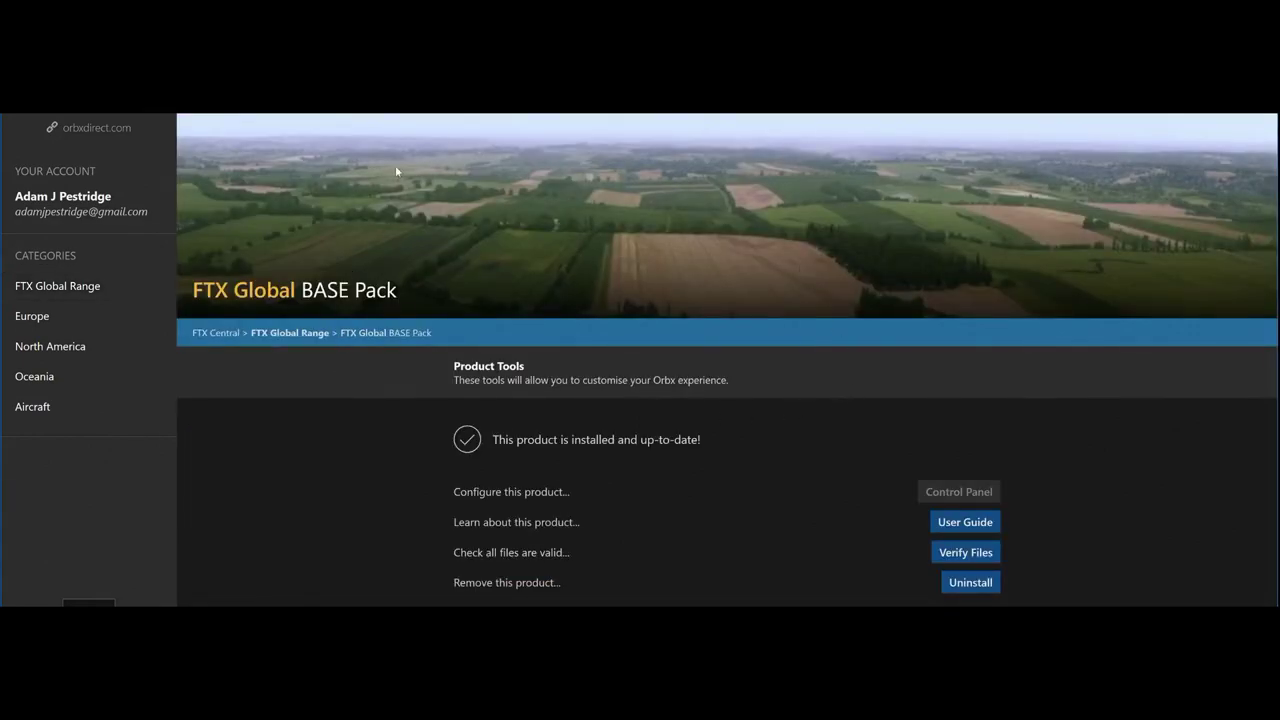
left_click(970, 524)
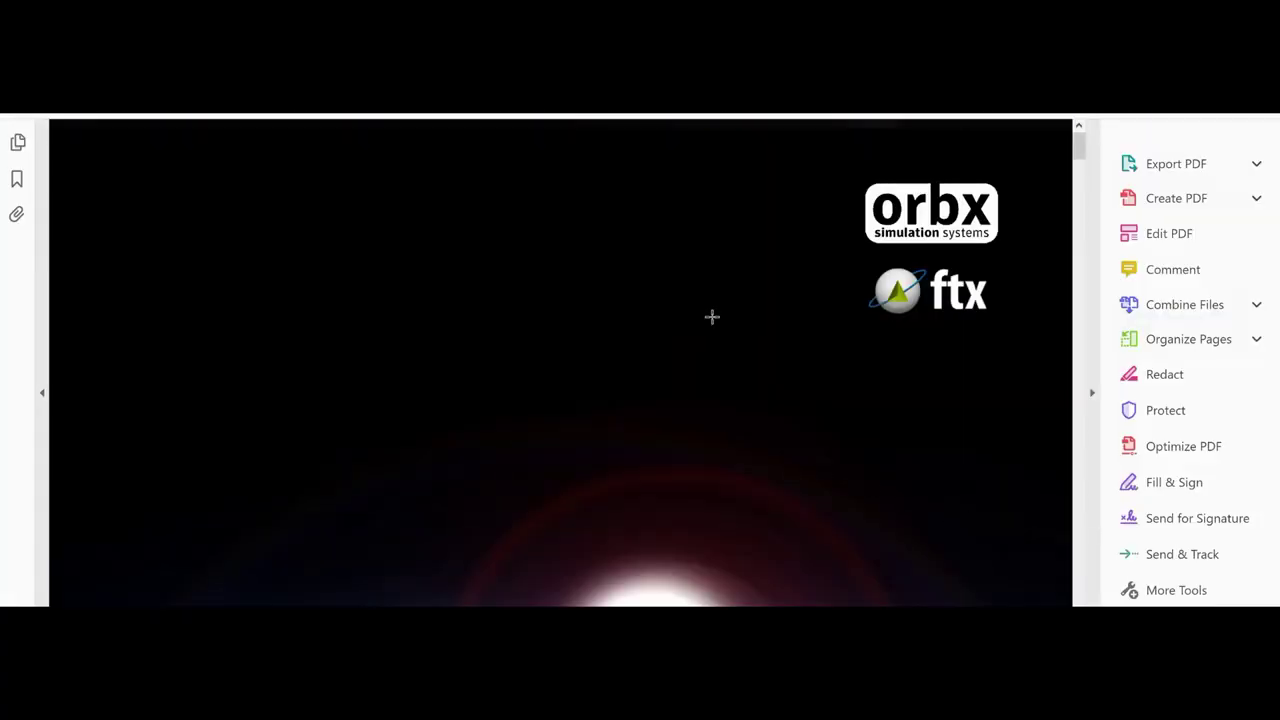
left_click_drag(1080, 145, 1077, 503)
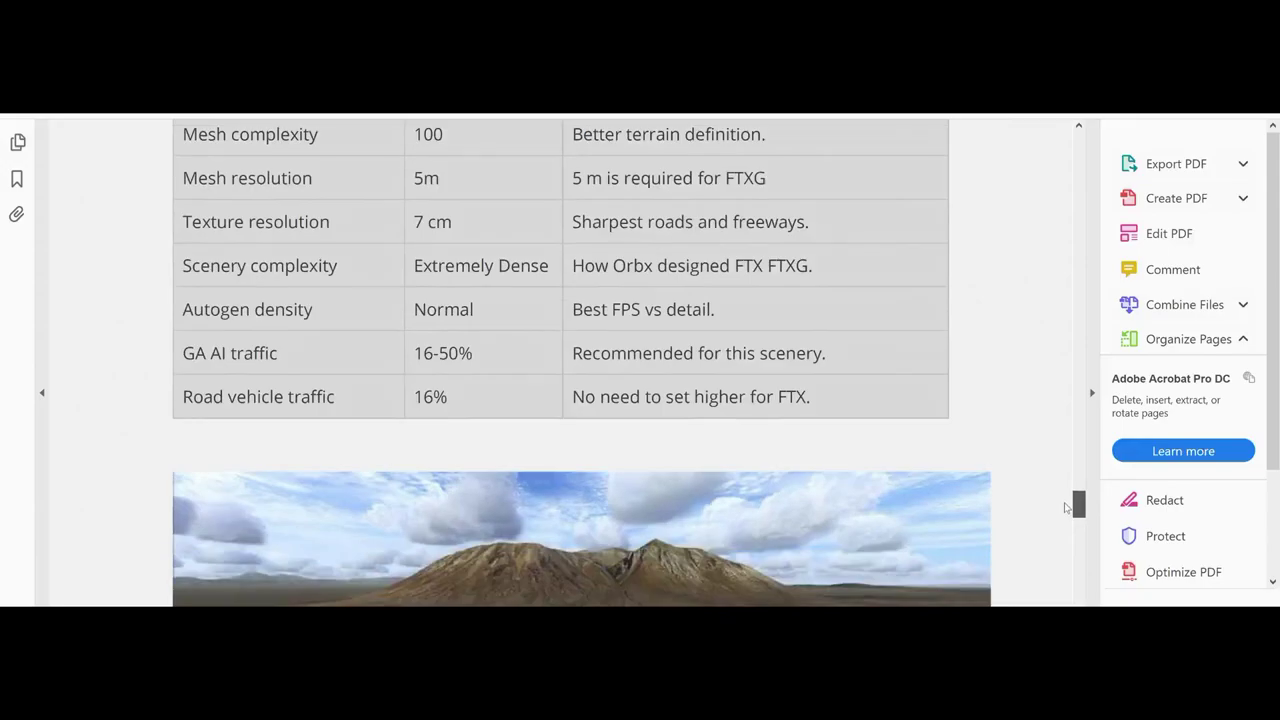
scroll(1044, 510, "up", 1)
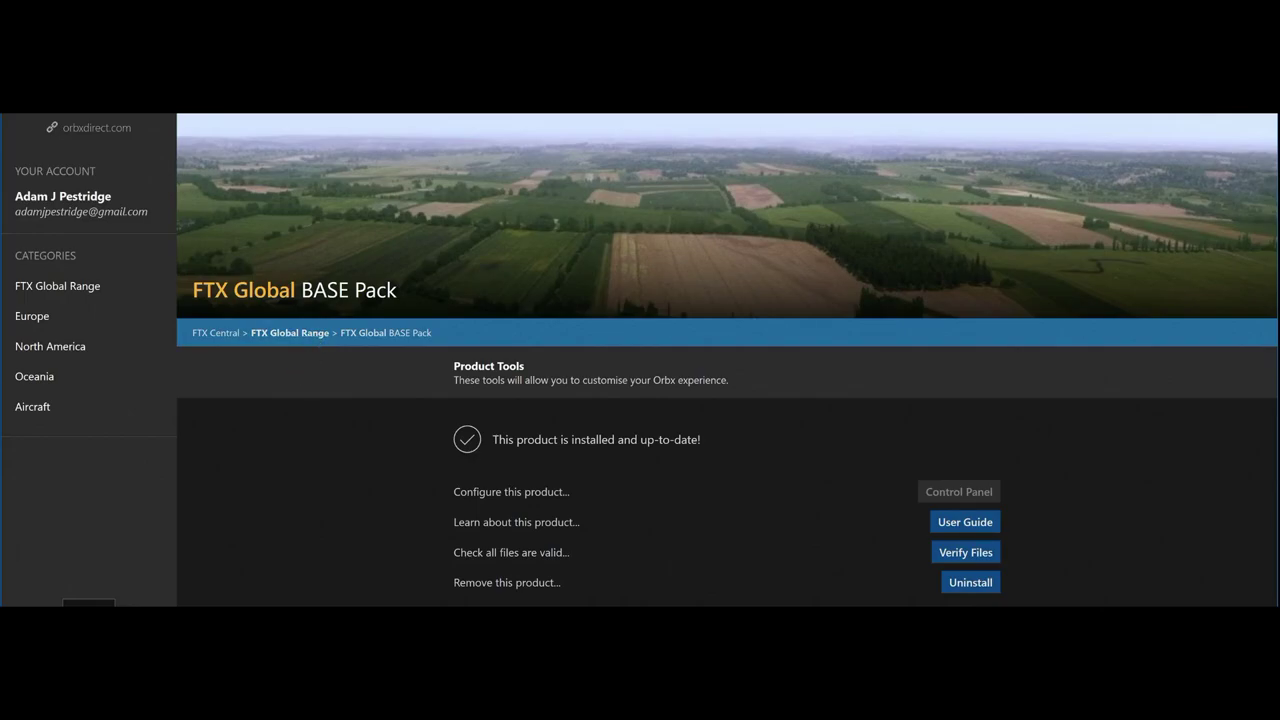
key("alt+Tab")
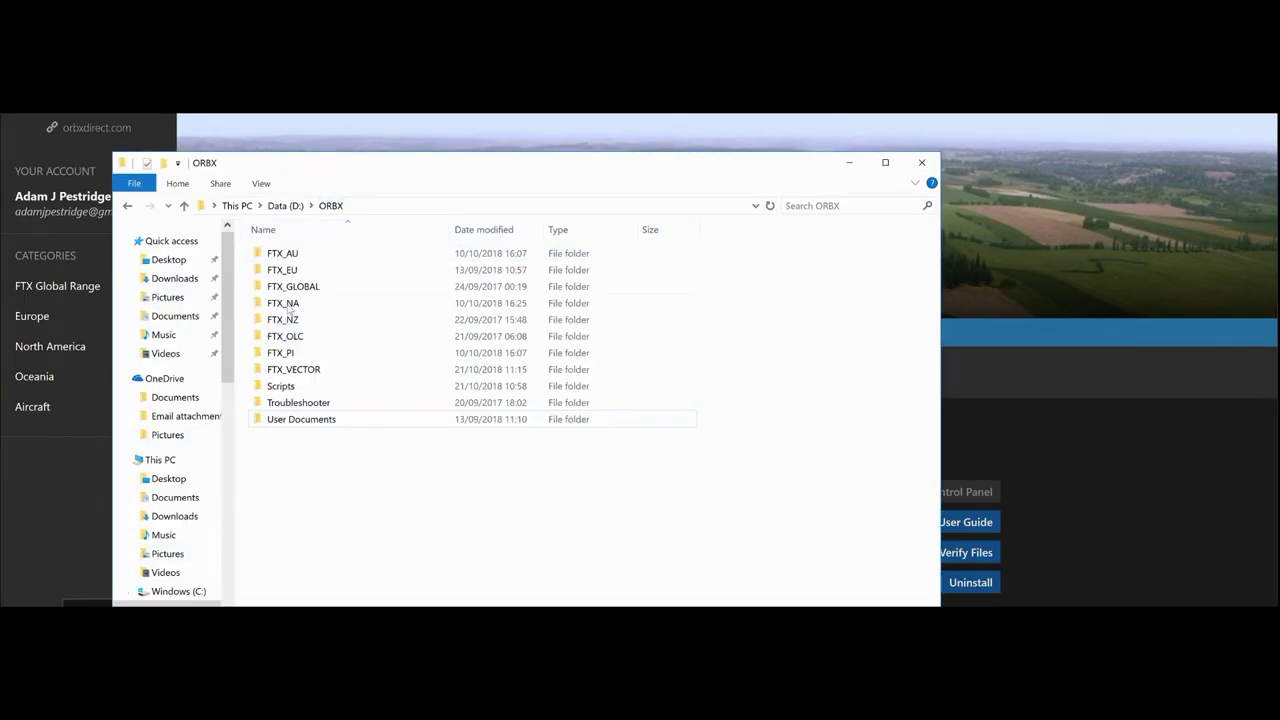
double_click(282, 421)
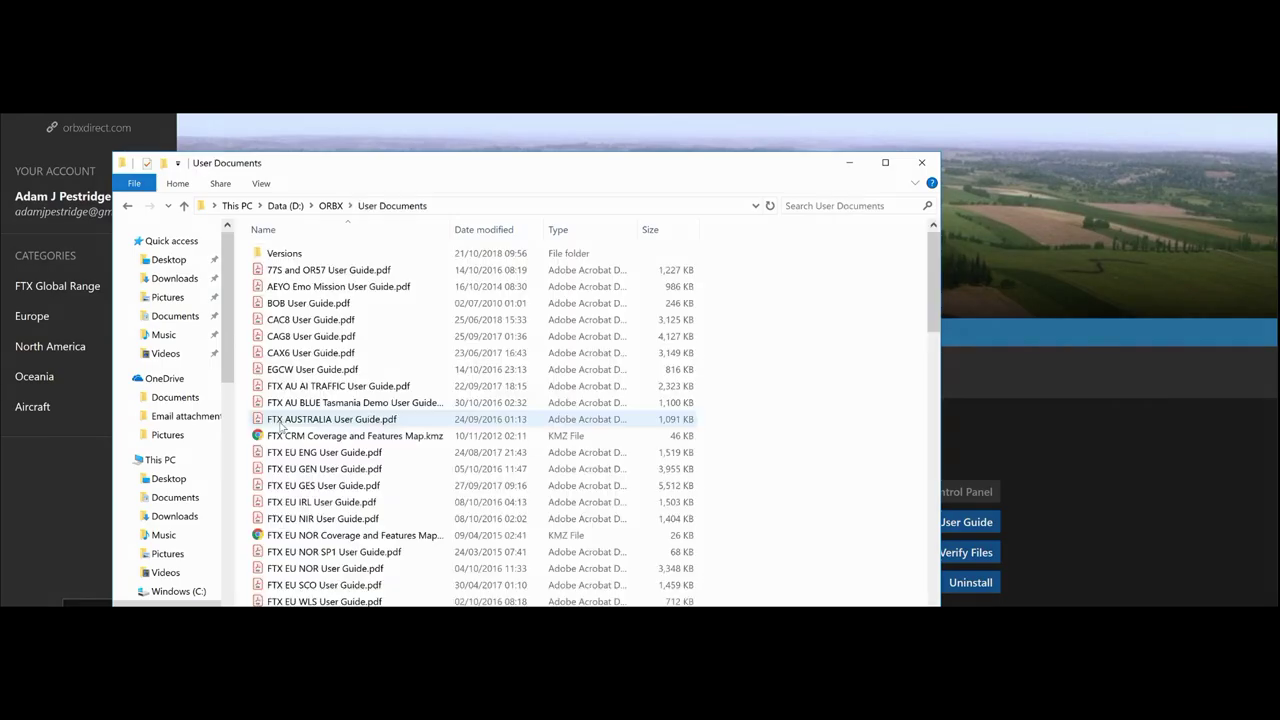
scroll(486, 420, "down", 15)
scroll(486, 420, "down", 2)
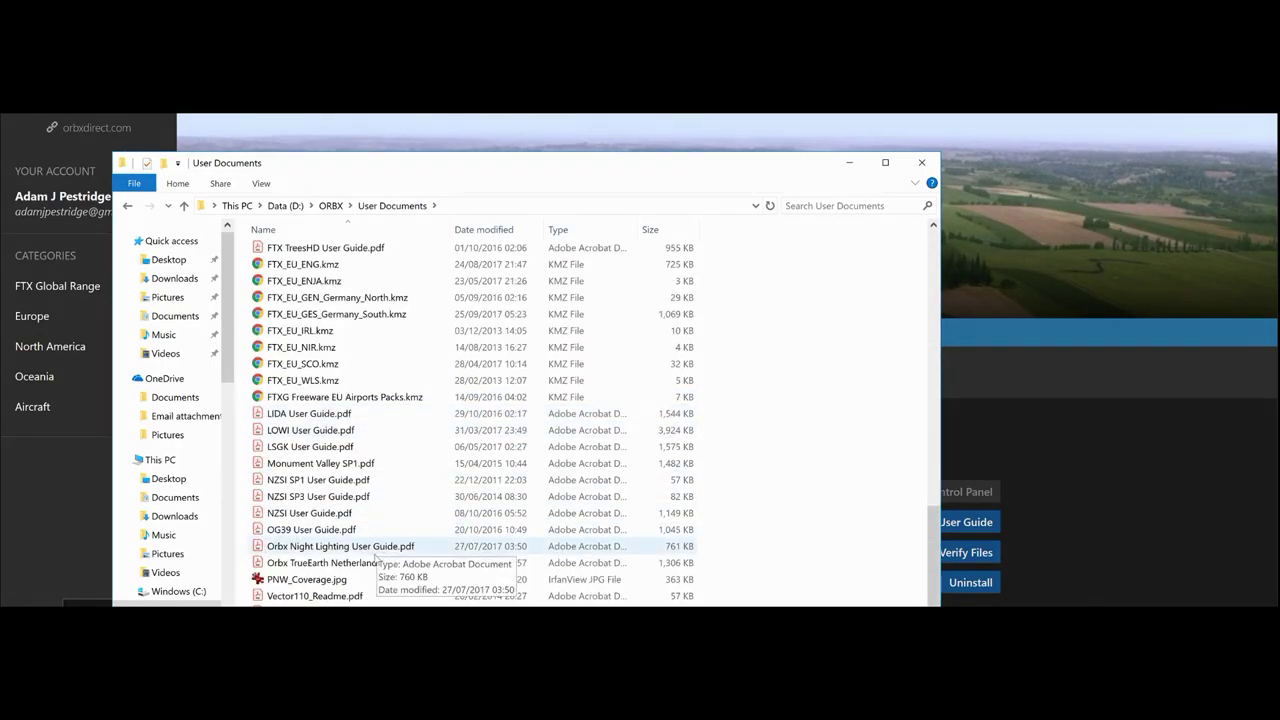
scroll(375, 558, "up", 15)
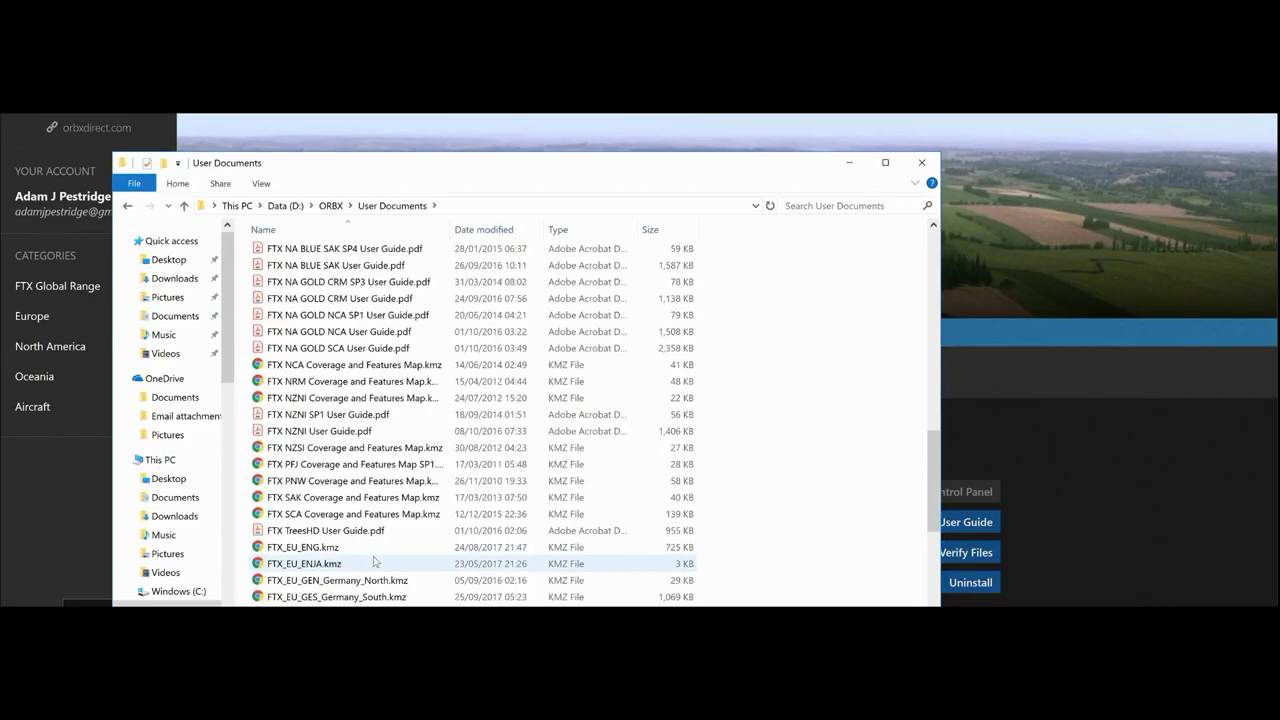
left_click(331, 206)
left_click(849, 162)
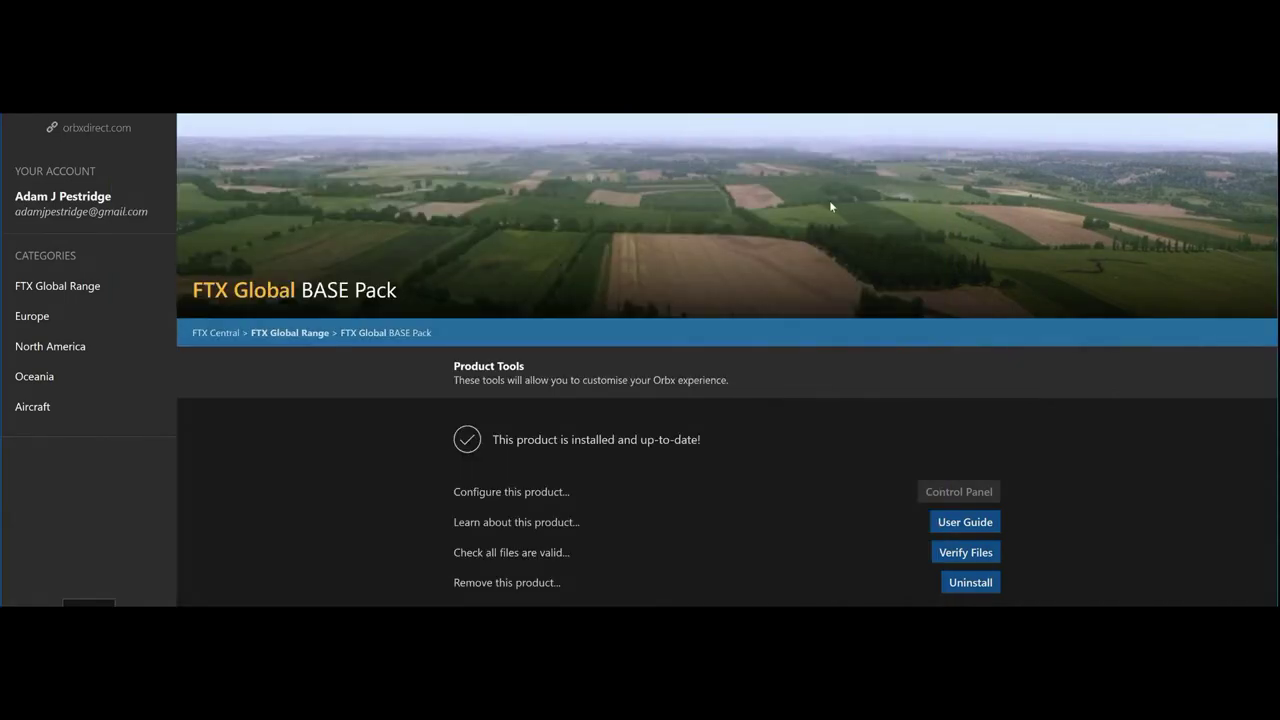
Browse from FTX Global Range through BASE Pack to the openLC Europe product page
left_click(271, 336)
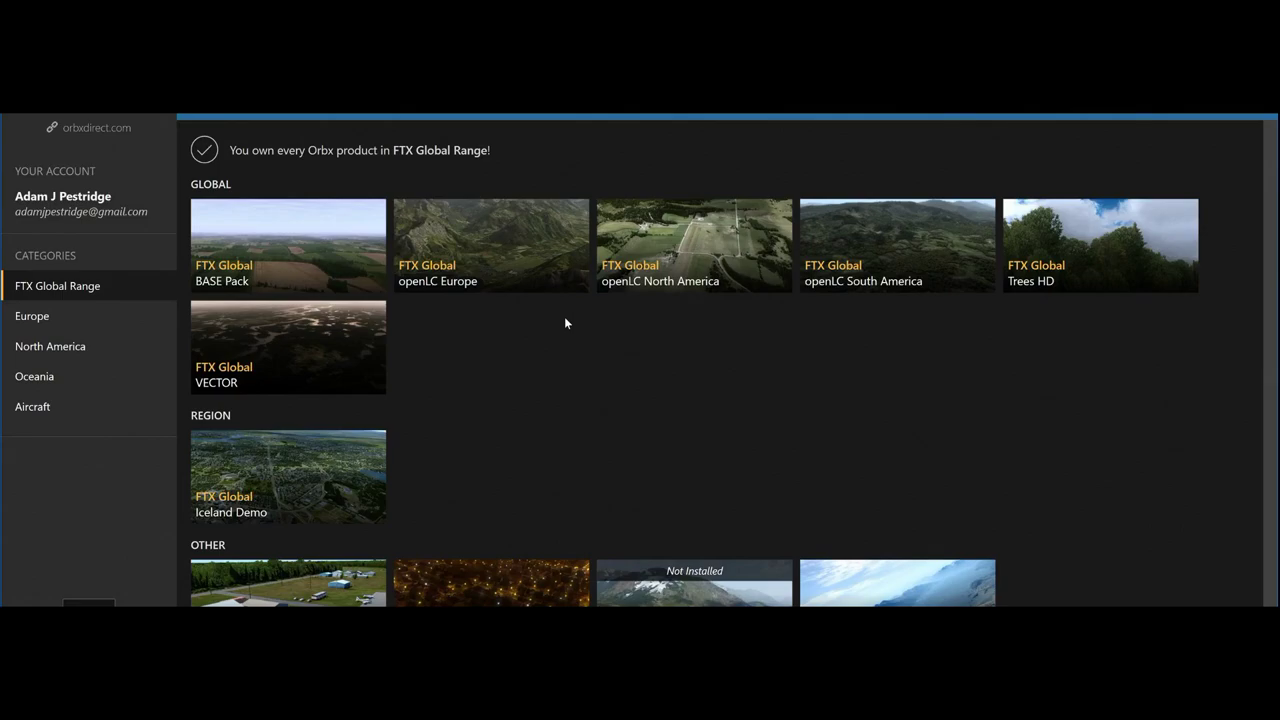
left_click(328, 264)
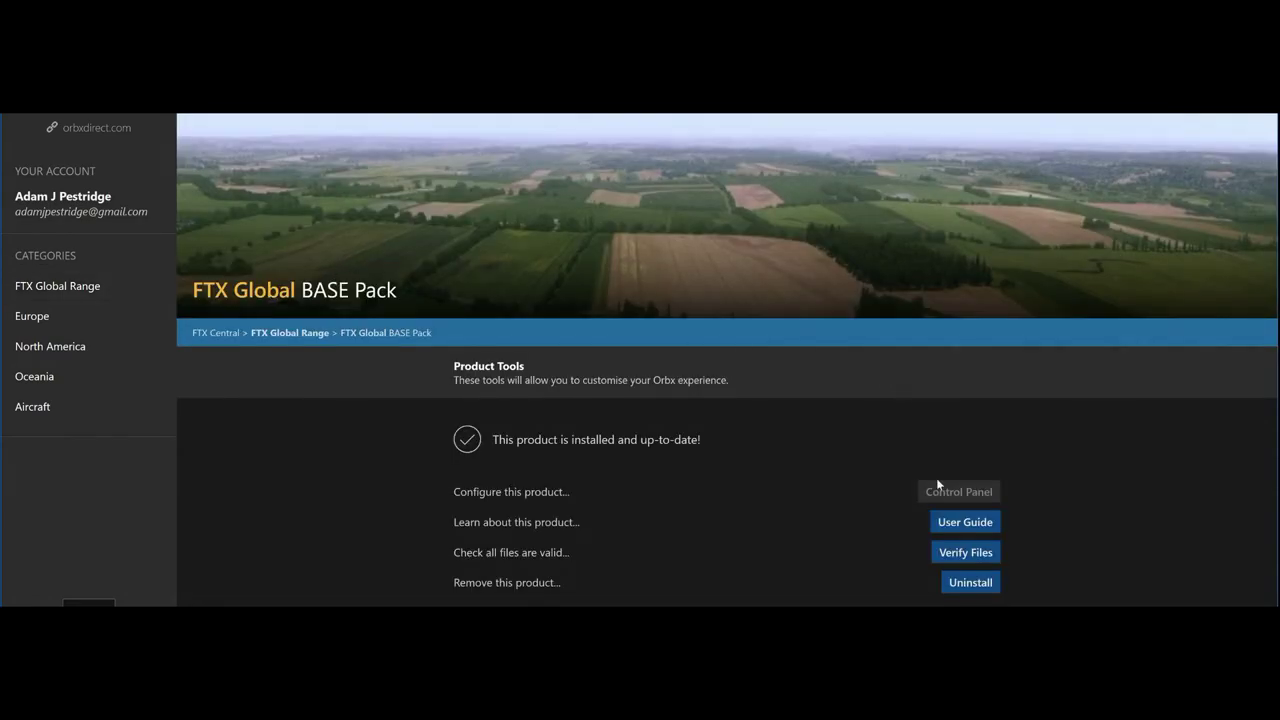
left_click(296, 333)
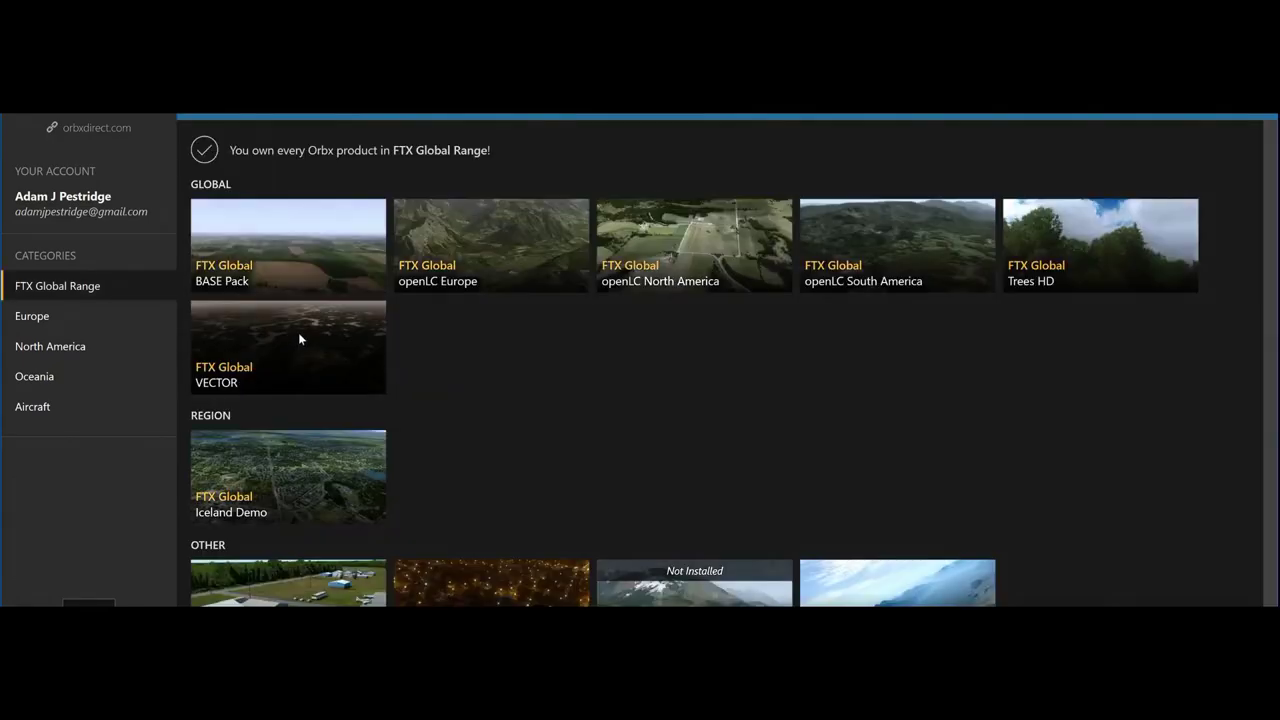
left_click(466, 242)
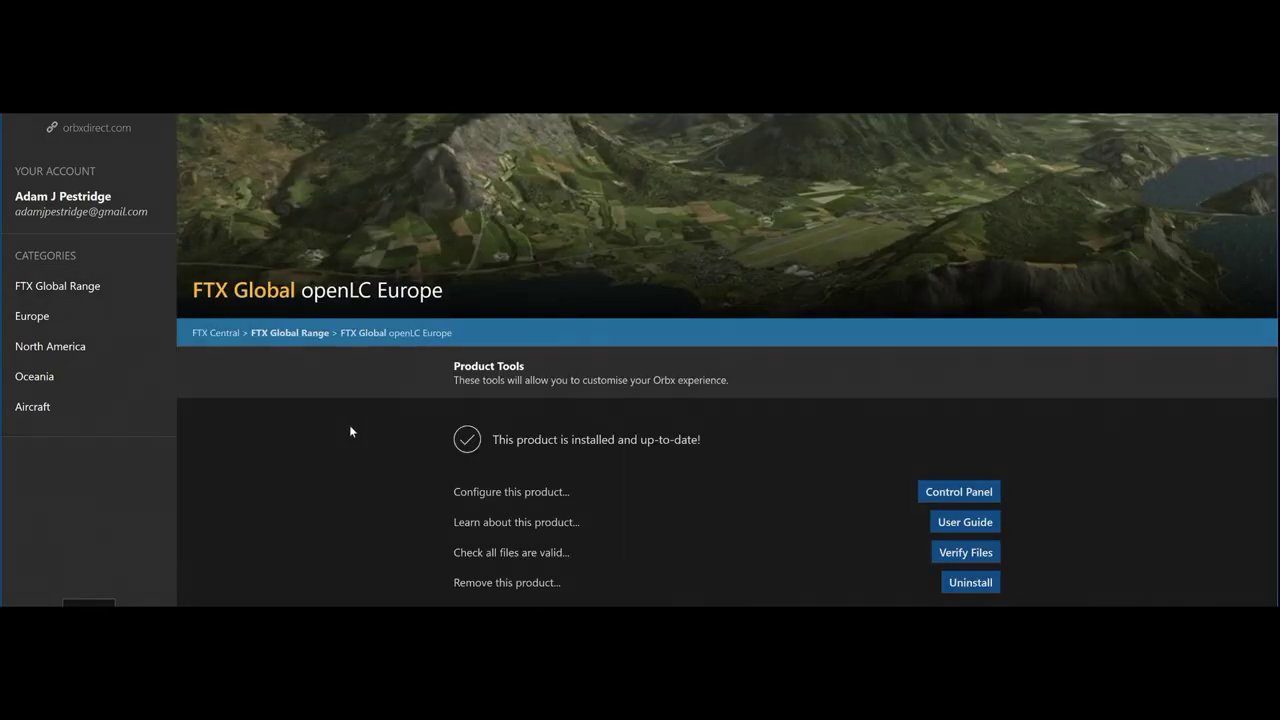
In the openLC Europe Control Panel, toggle Road skirting off and back on, then close it
left_click(939, 487)
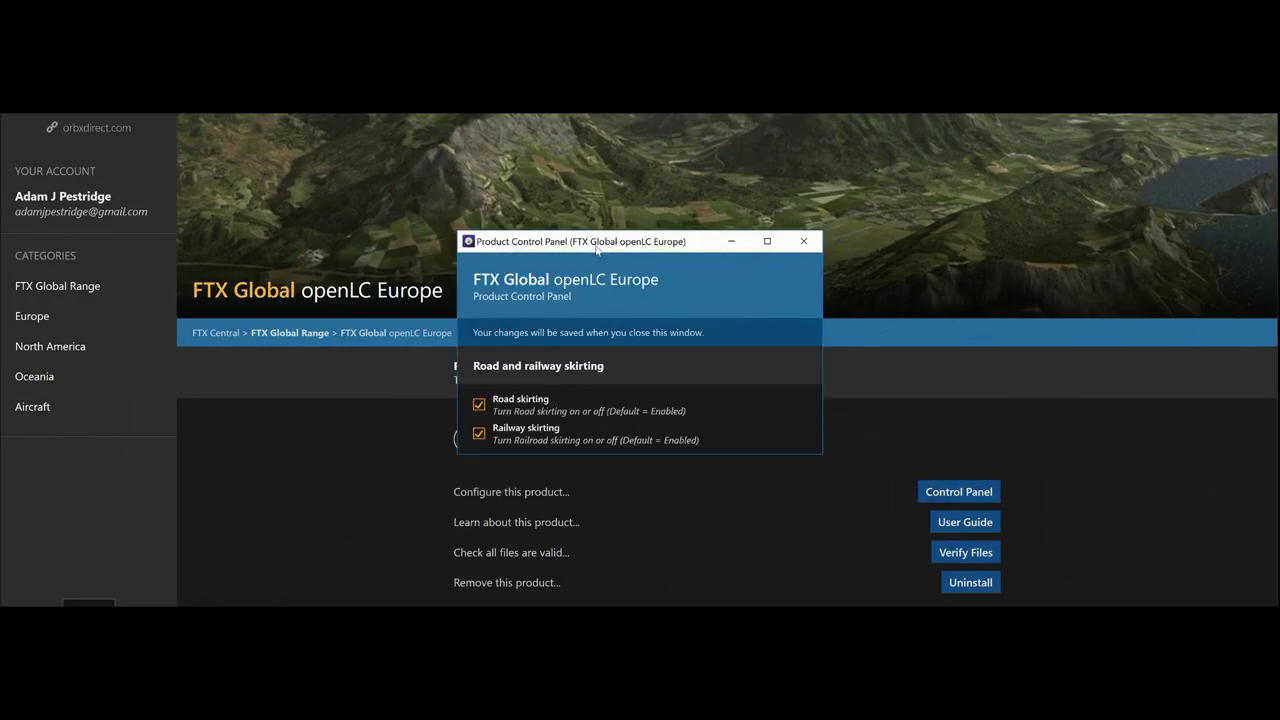
left_click(541, 412)
left_click(478, 442)
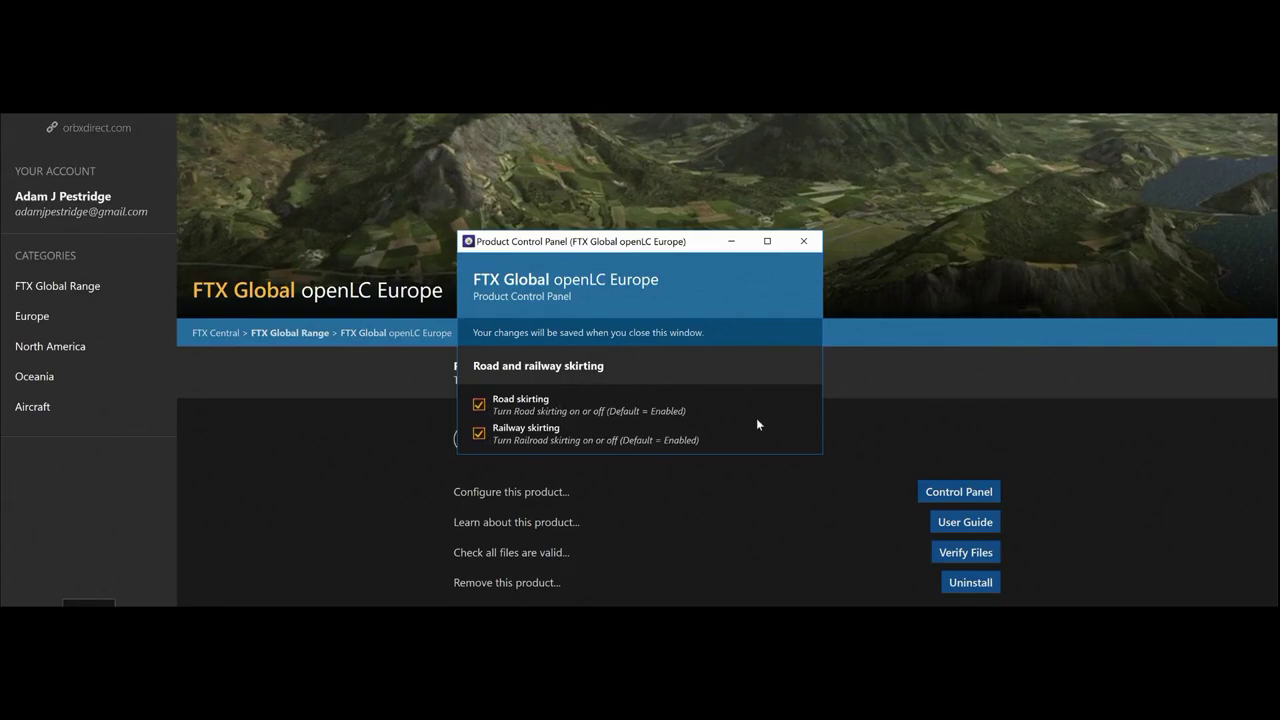
left_click(806, 243)
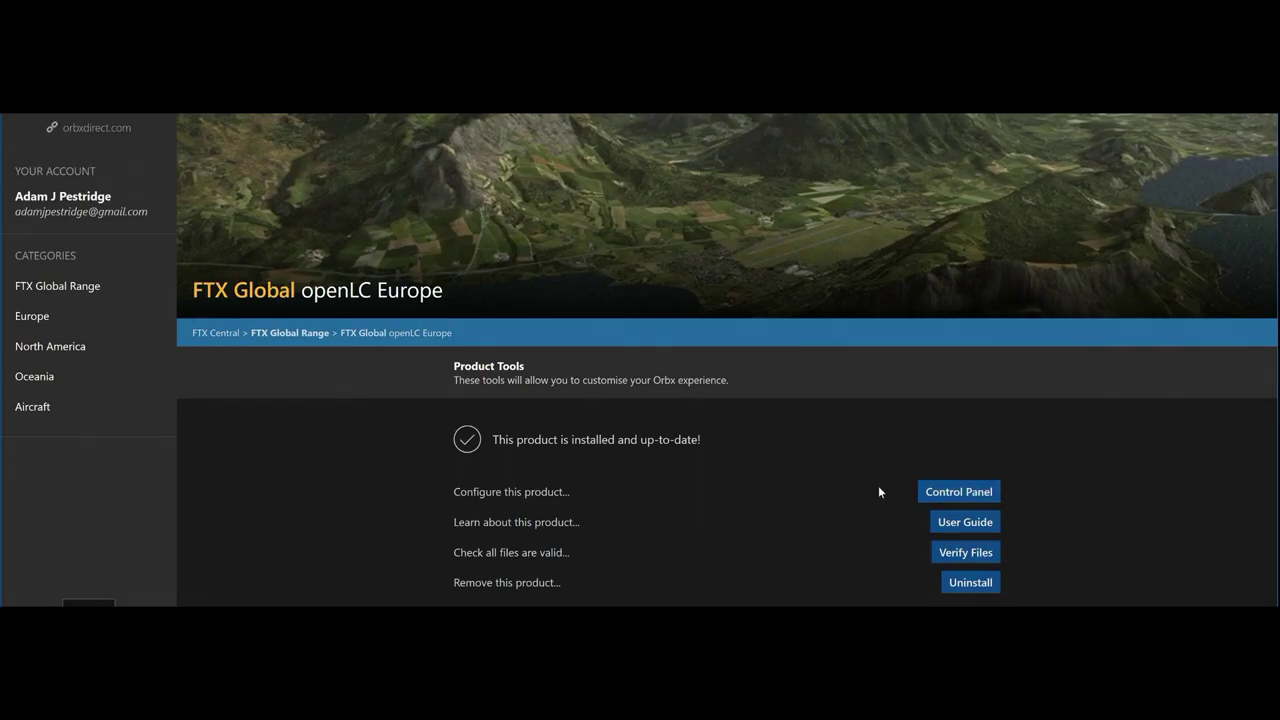
Toggle openLC Europe road skirting off and on once more, then return to FTX Global Range
left_click(949, 496)
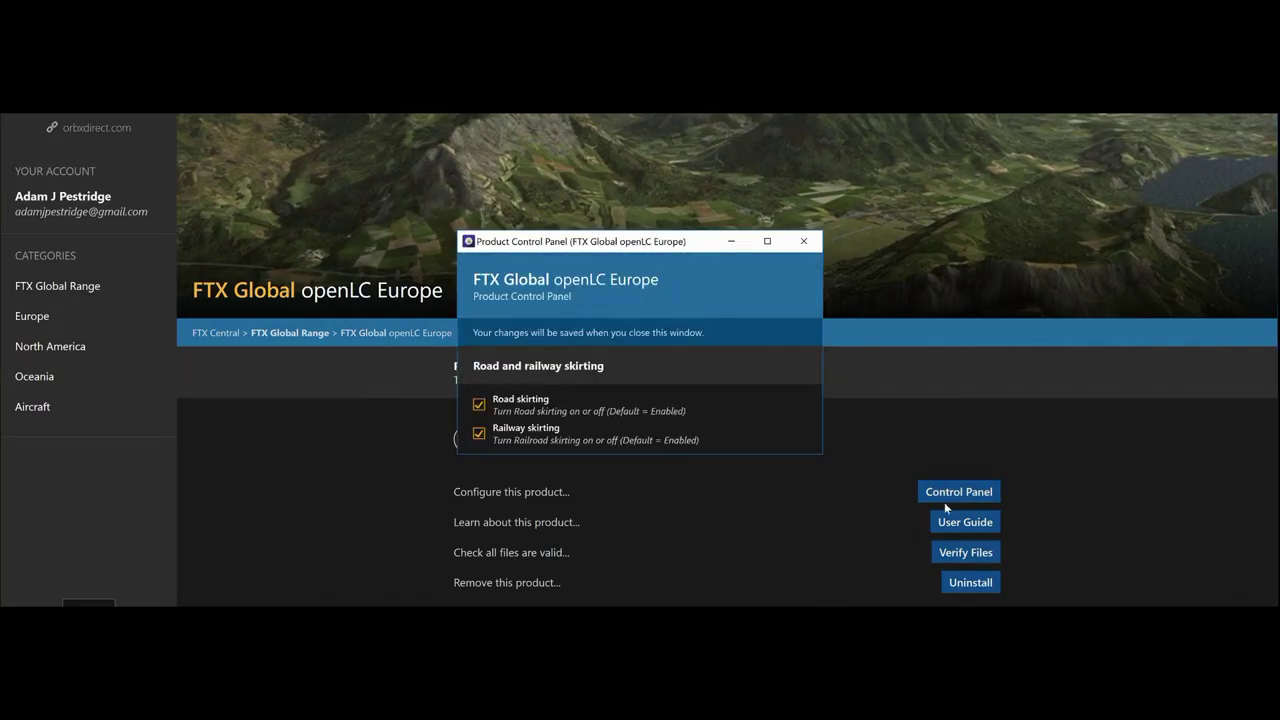
left_click(544, 400)
left_click(540, 402)
left_click(806, 242)
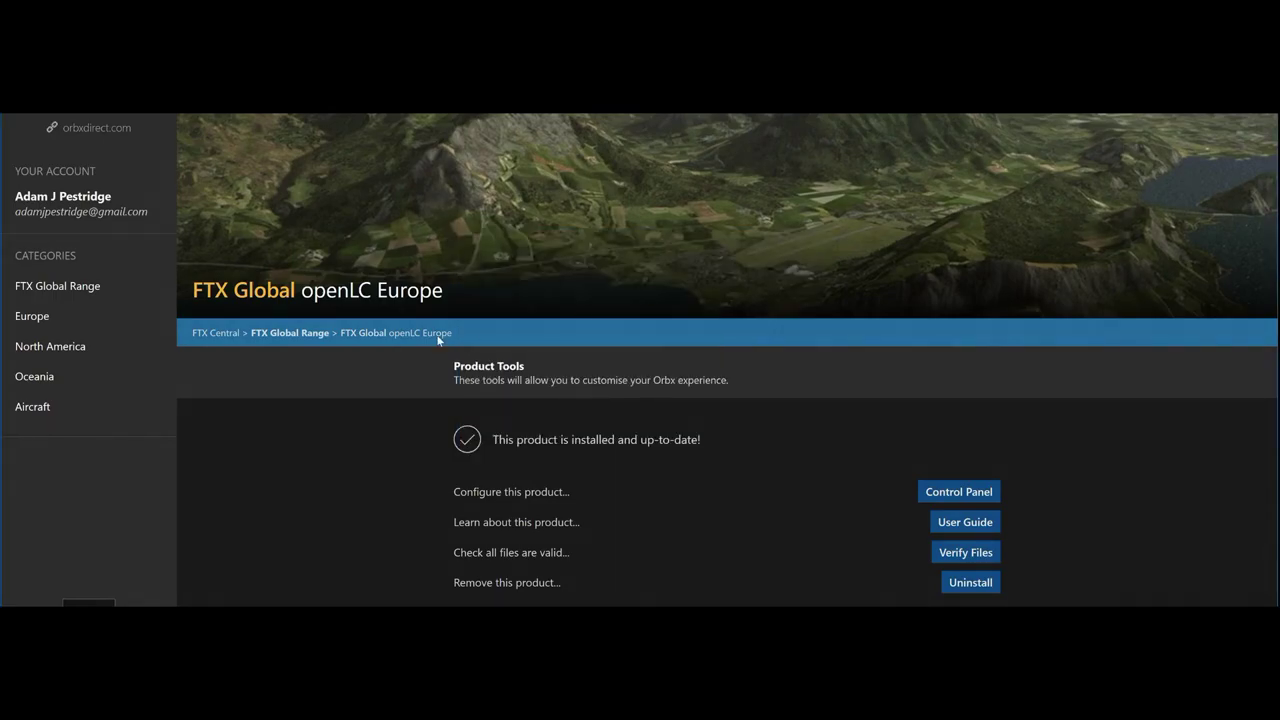
left_click(312, 334)
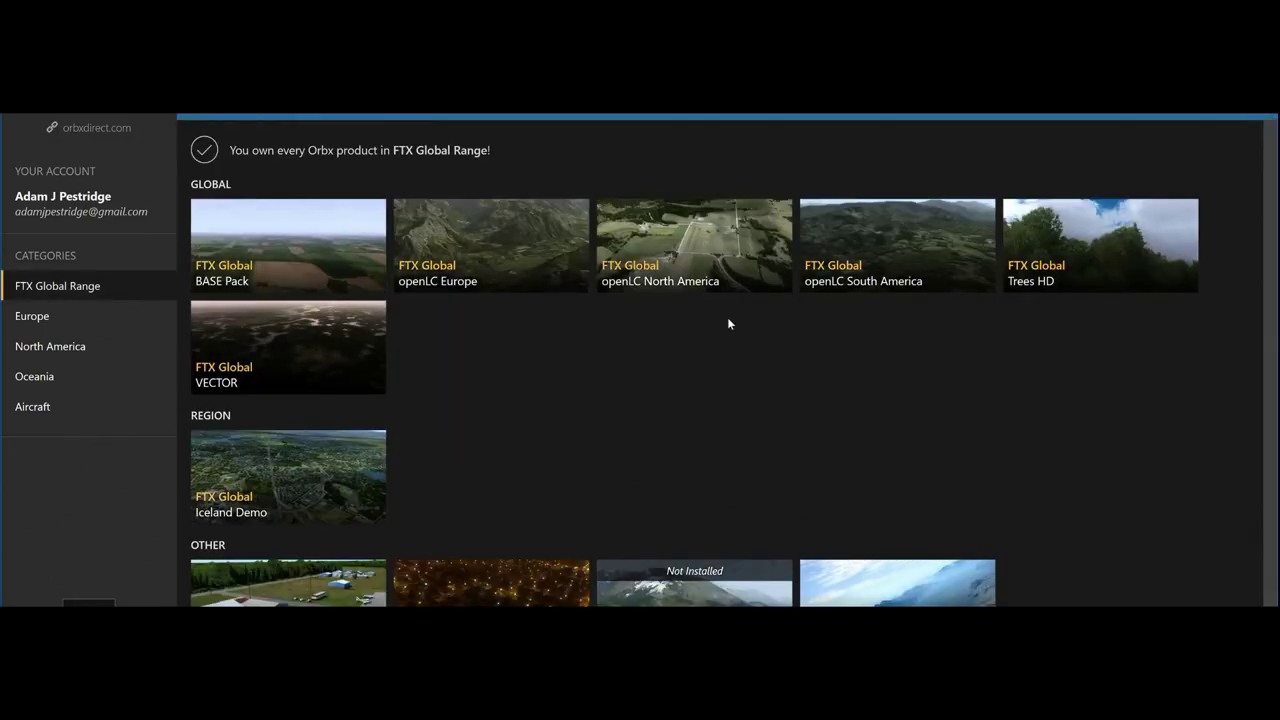
Open FTX Global VECTOR's Control Panel, apply its configuration and exit
left_click(344, 358)
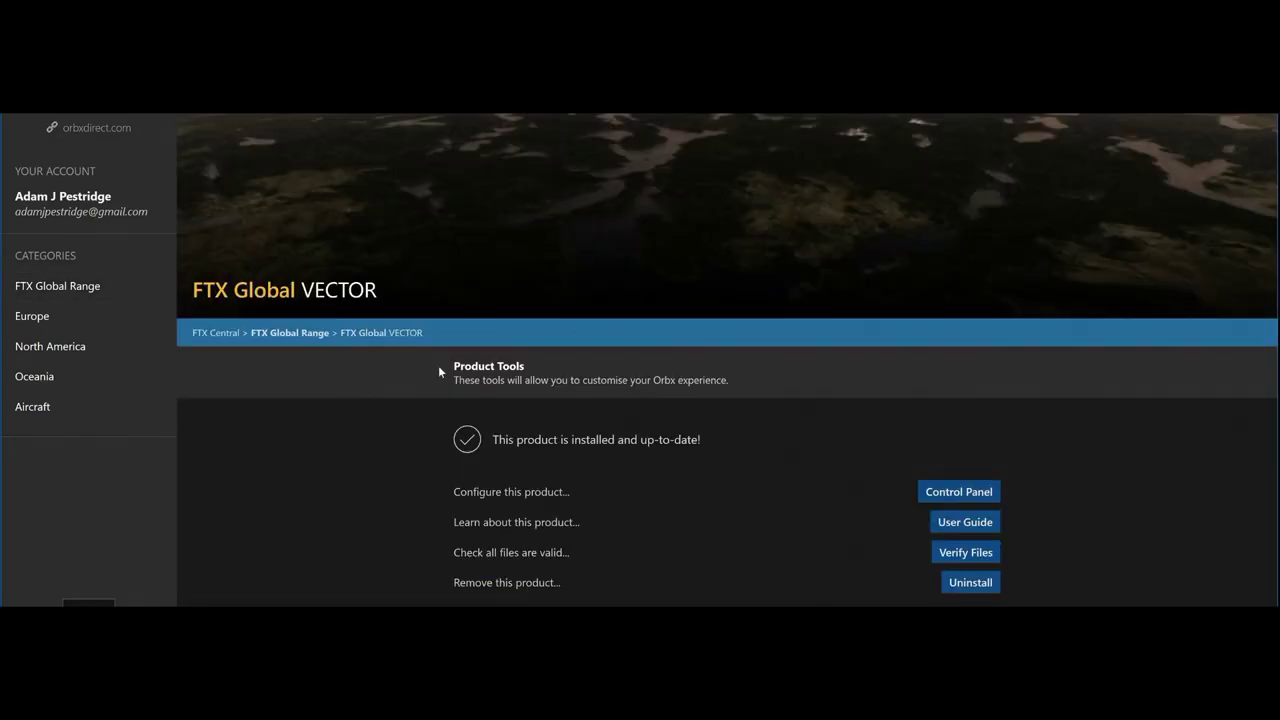
left_click(952, 489)
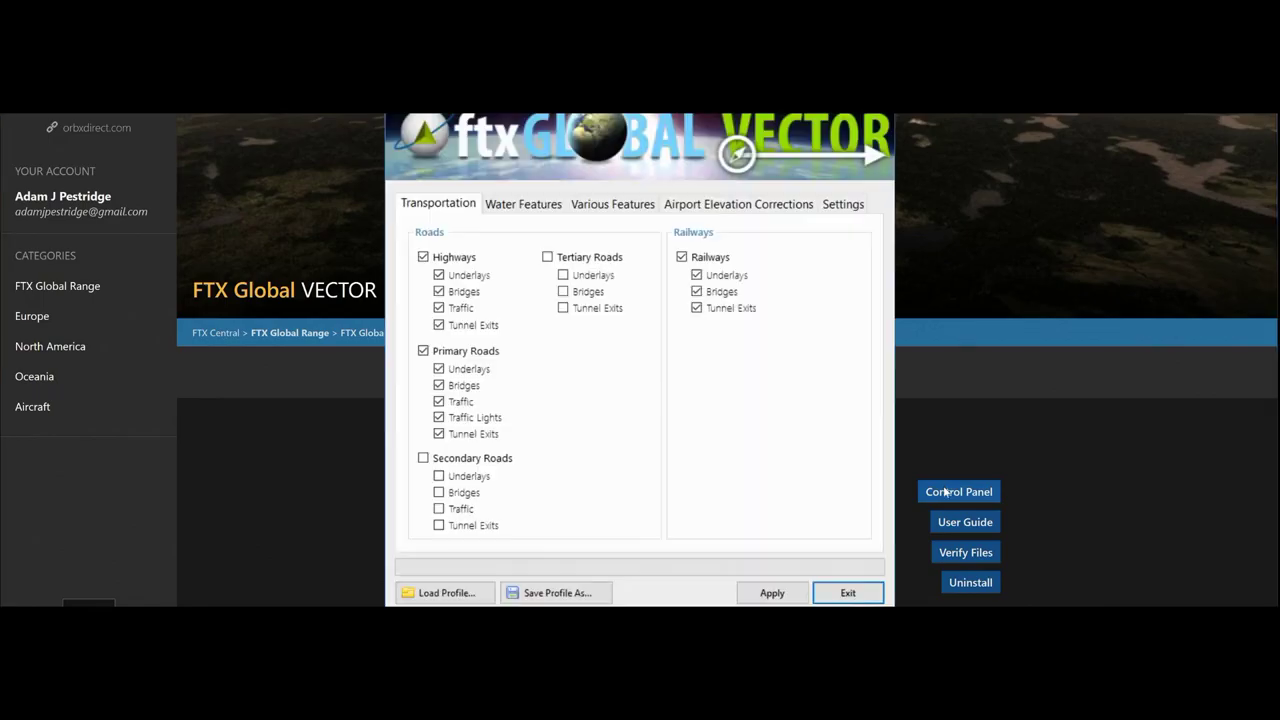
left_click(772, 592)
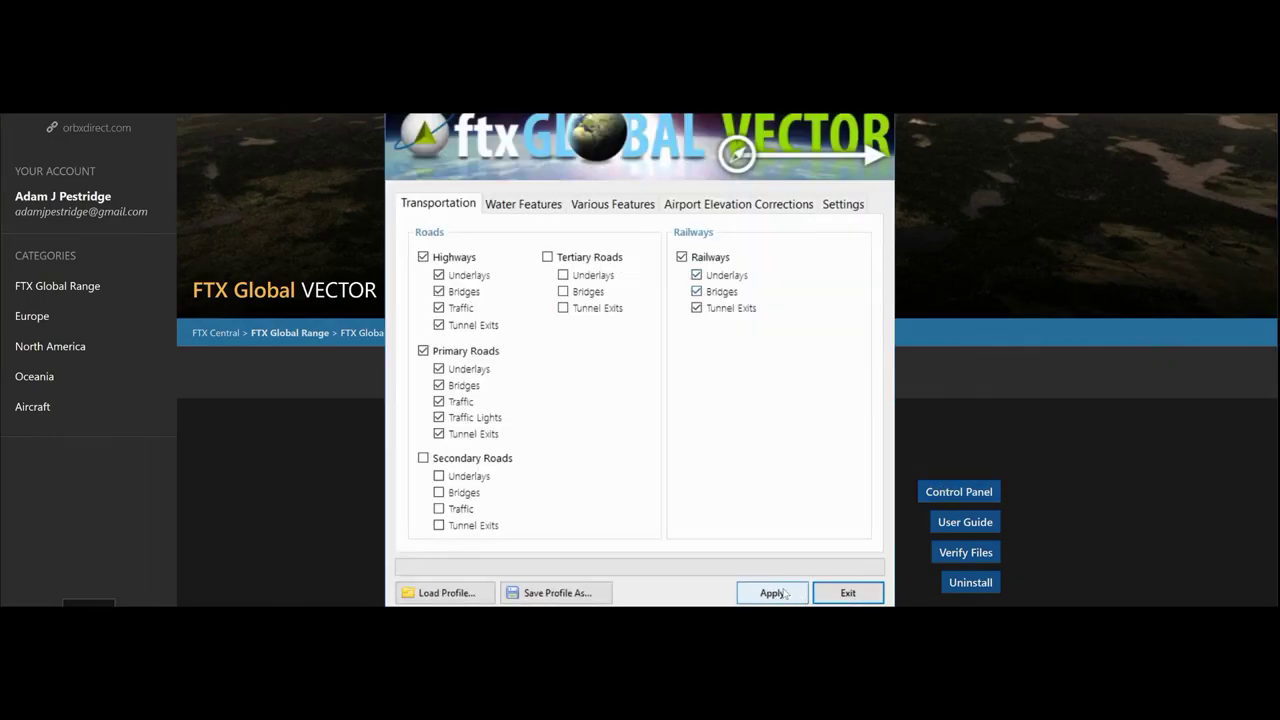
left_click(846, 592)
Look at the Iceland Demo and Airport Pack pages, then open Lights Configurator
left_click(289, 333)
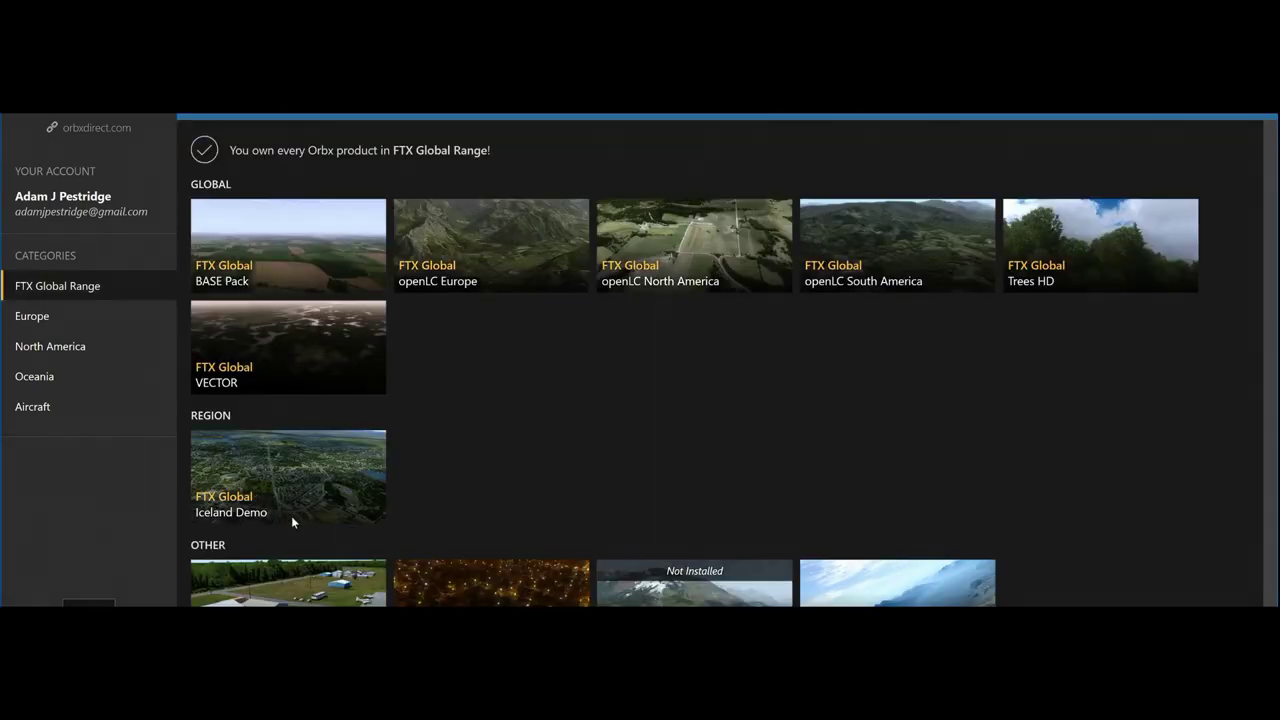
left_click(301, 471)
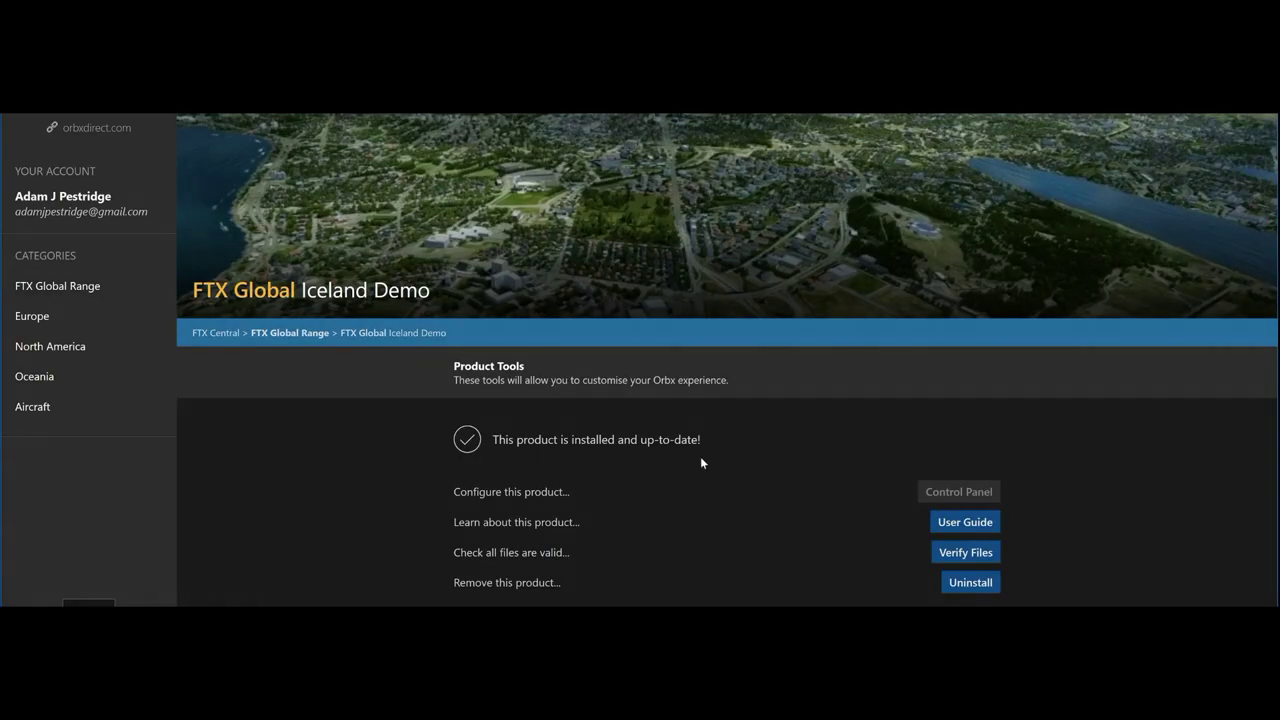
left_click(300, 333)
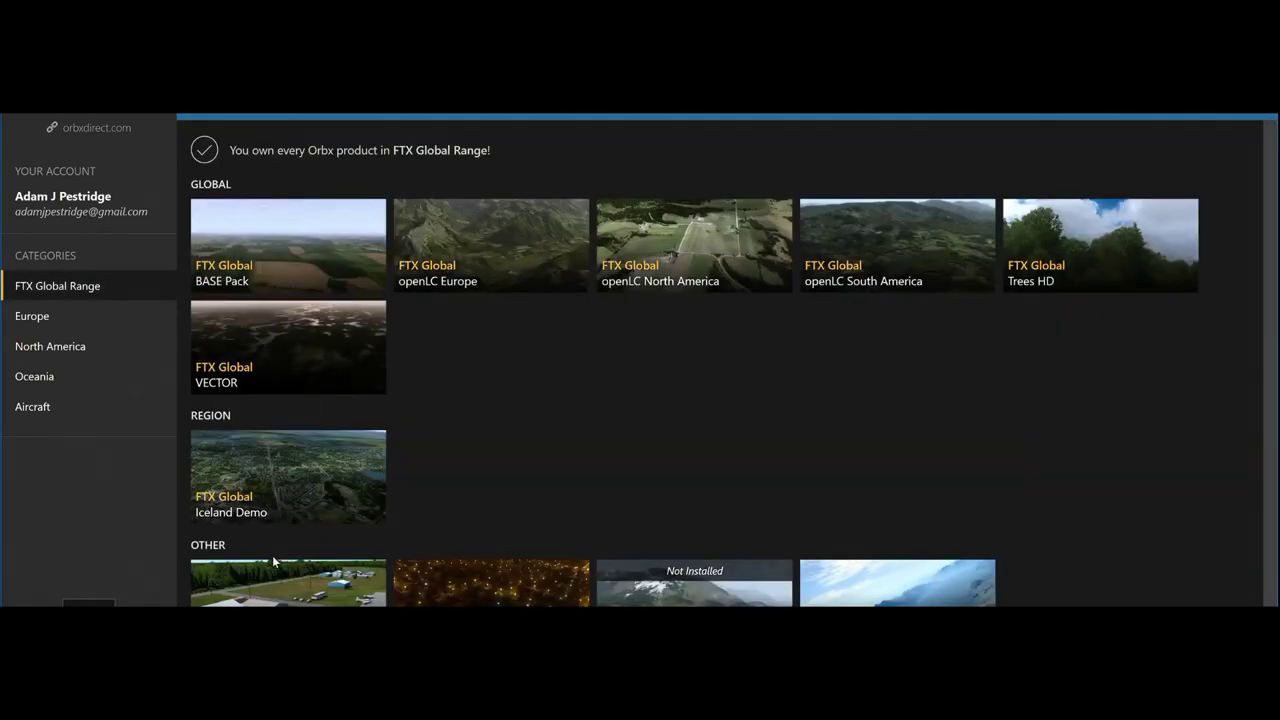
left_click(293, 596)
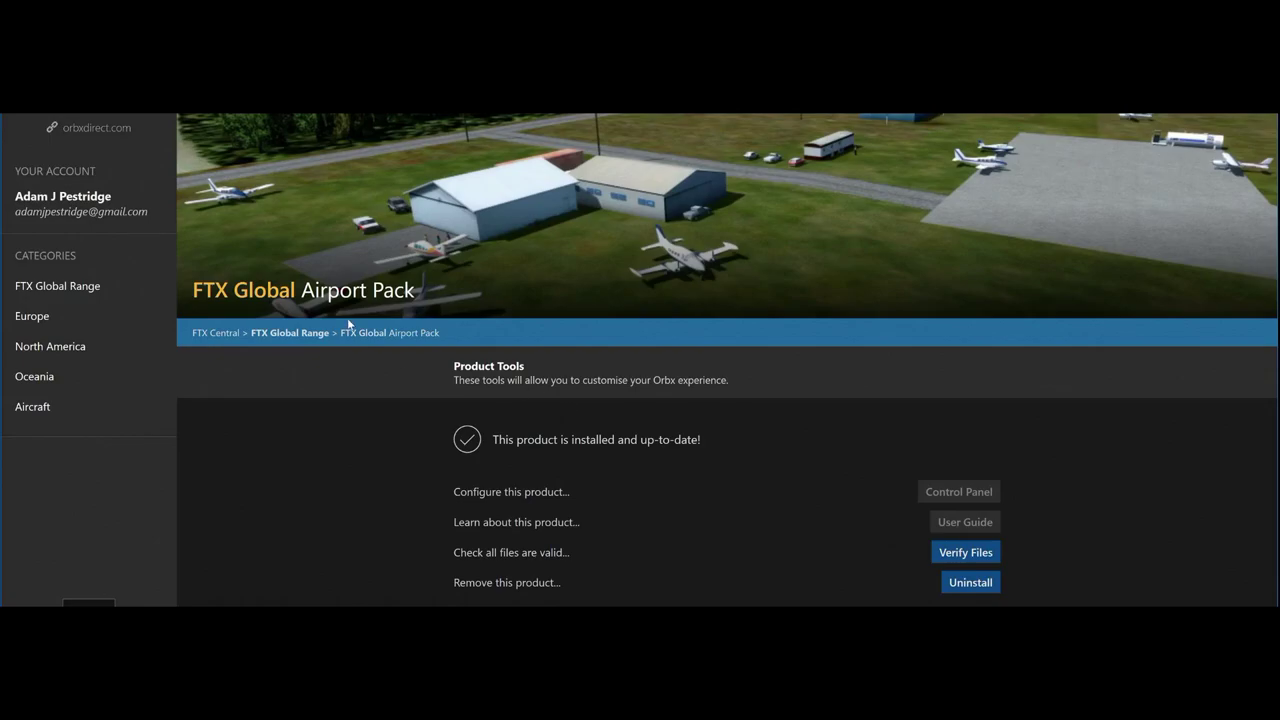
left_click(300, 333)
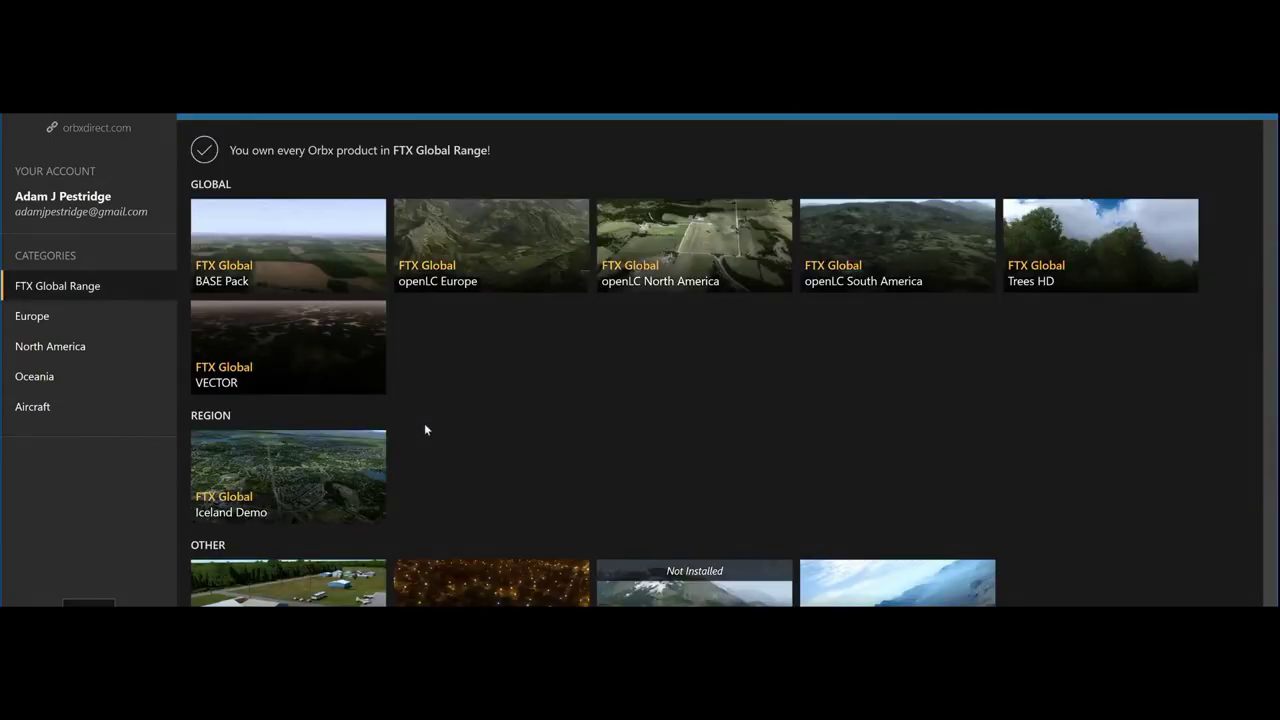
left_click(515, 600)
Set Very Small light size and Lockheed Martin Prepar3D V4.x in the Lights Configurator, then close it
left_click(968, 496)
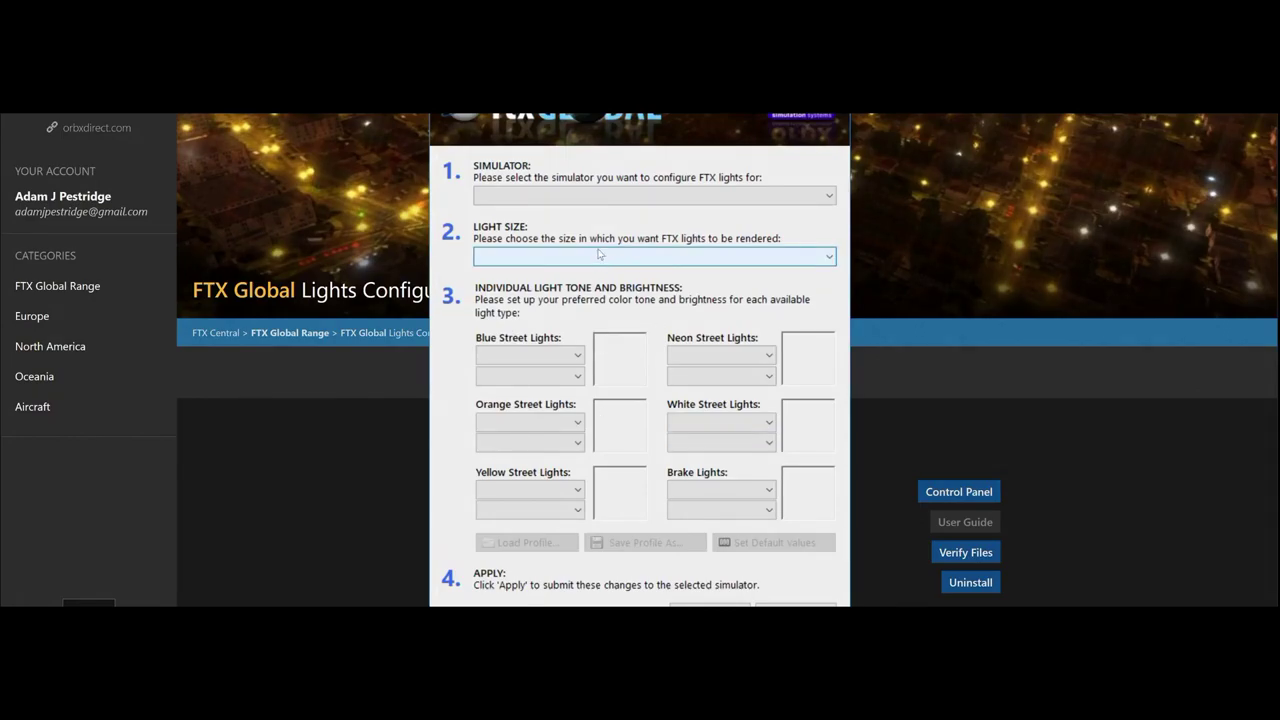
left_click(598, 256)
left_click(565, 309)
left_click(530, 376)
left_click(540, 410)
left_click(532, 443)
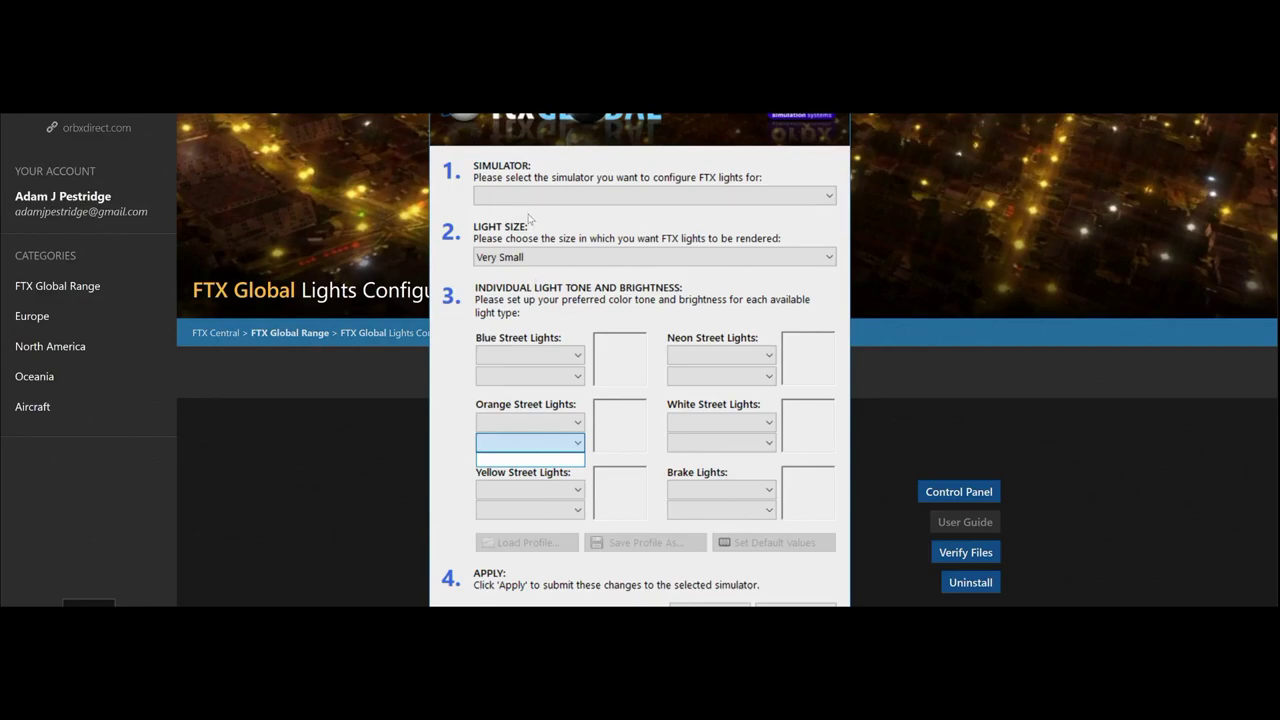
left_click(529, 197)
left_click(529, 197)
left_click(527, 212)
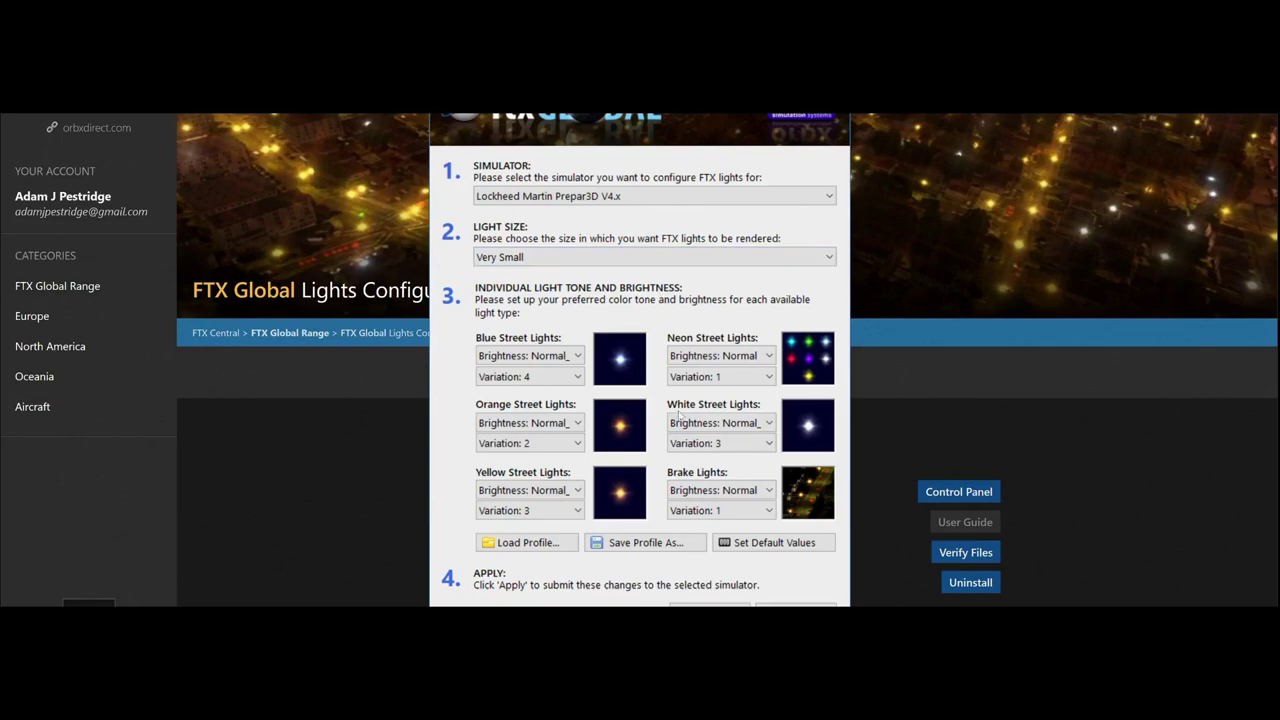
left_click(795, 604)
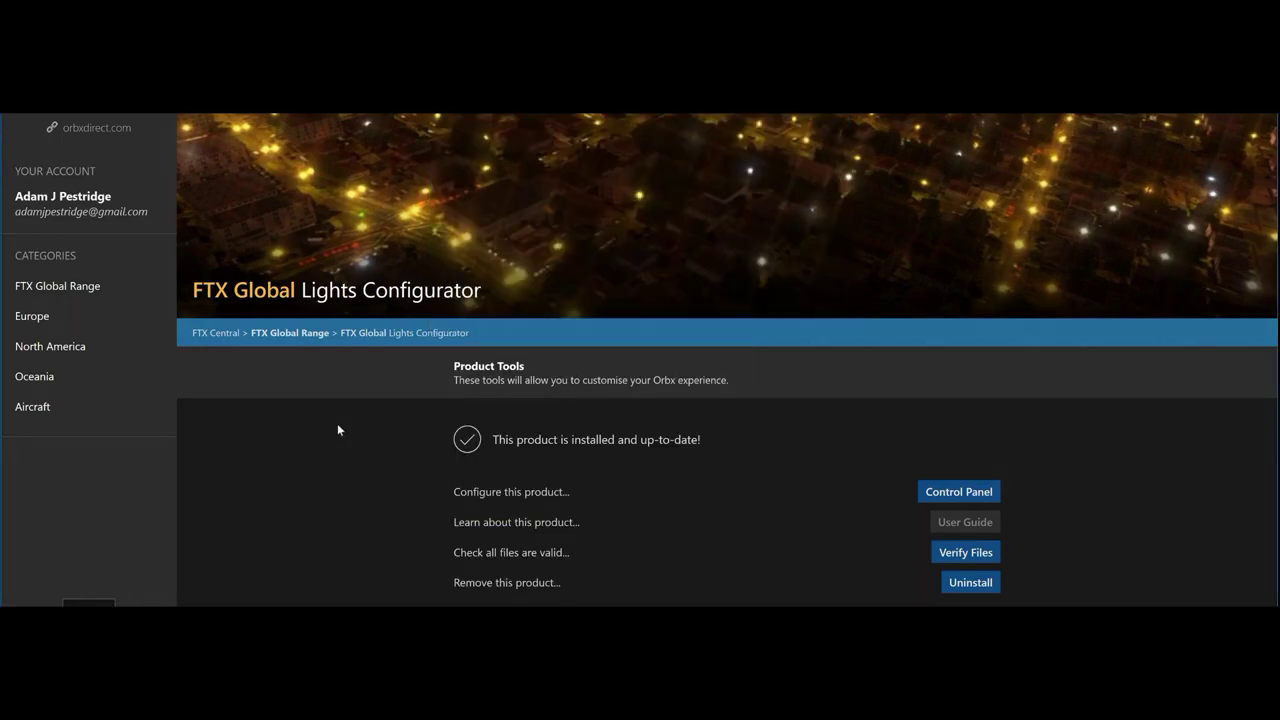
Scroll through the Oceania airport listing, then switch back to the FTX Global Range products
left_click(313, 333)
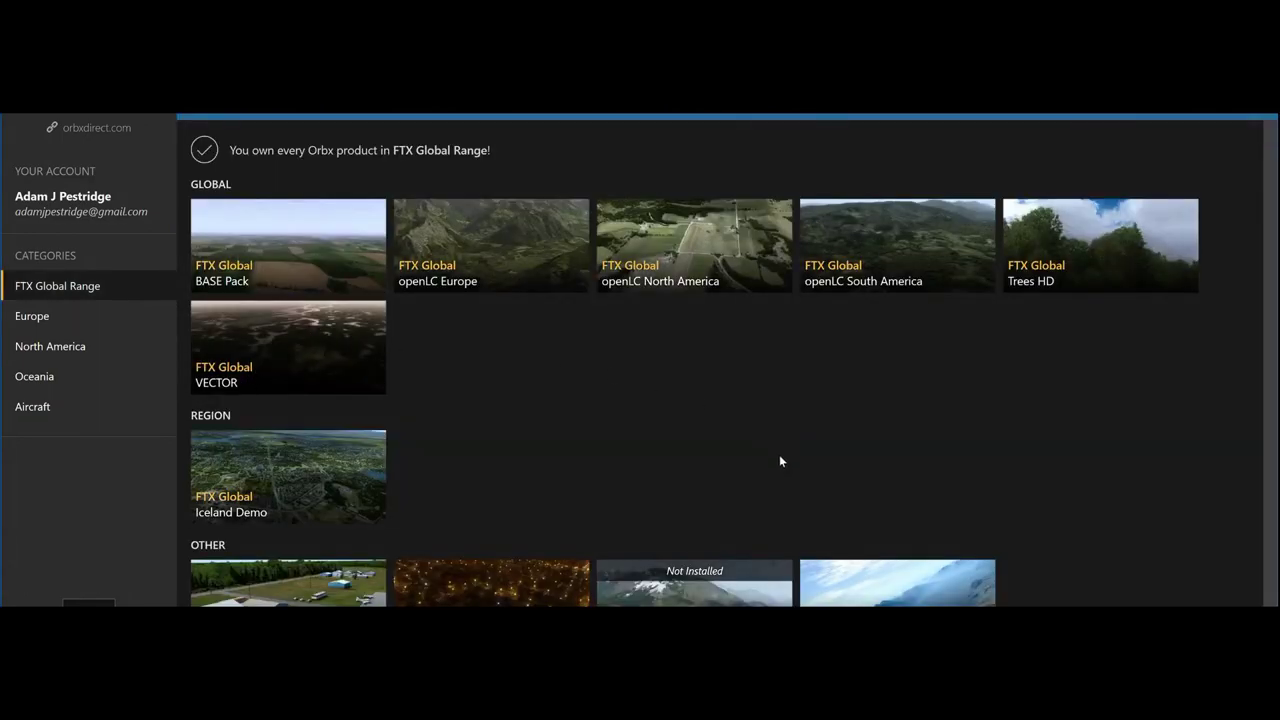
scroll(779, 456, "down", 1)
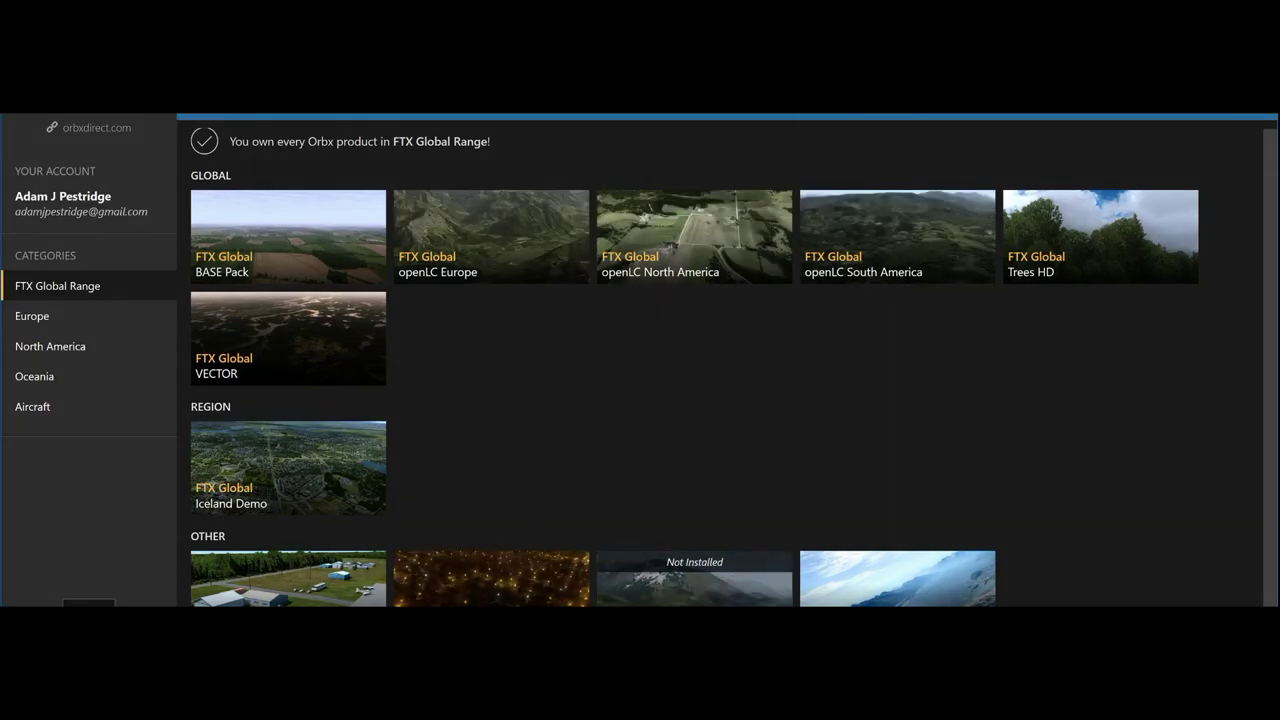
left_click(66, 372)
scroll(1027, 360, "down", 15)
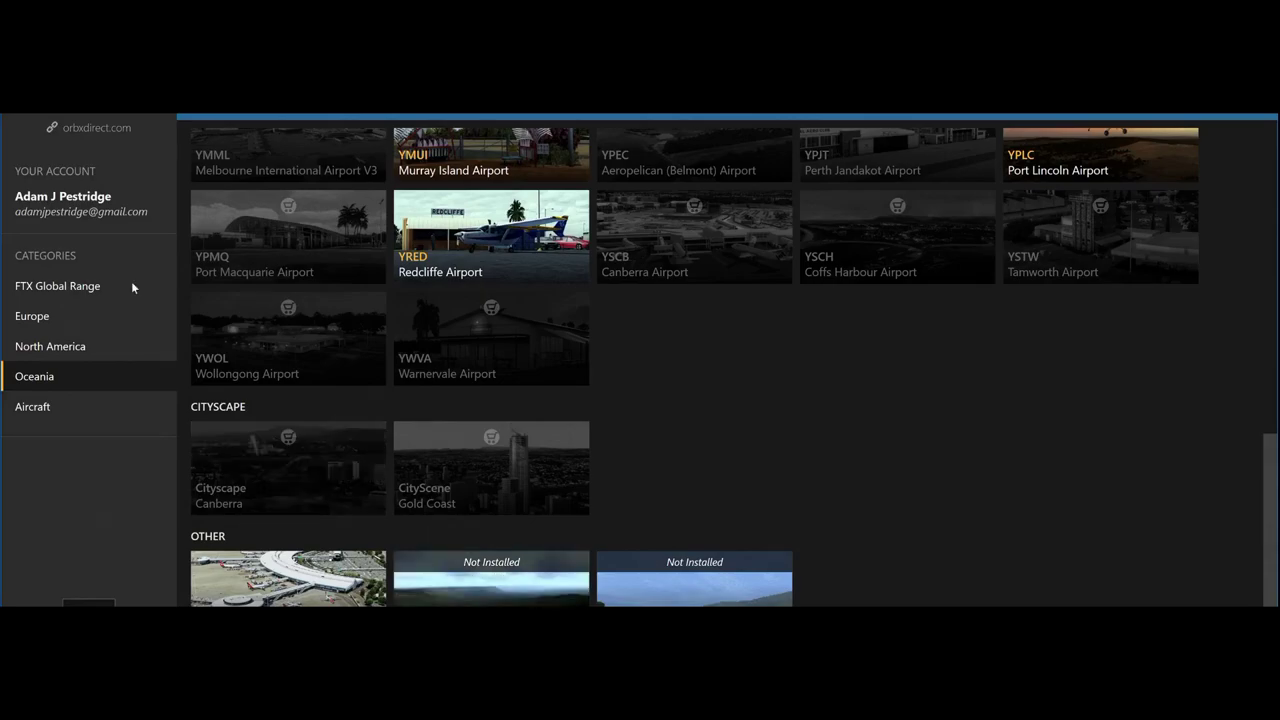
left_click(33, 287)
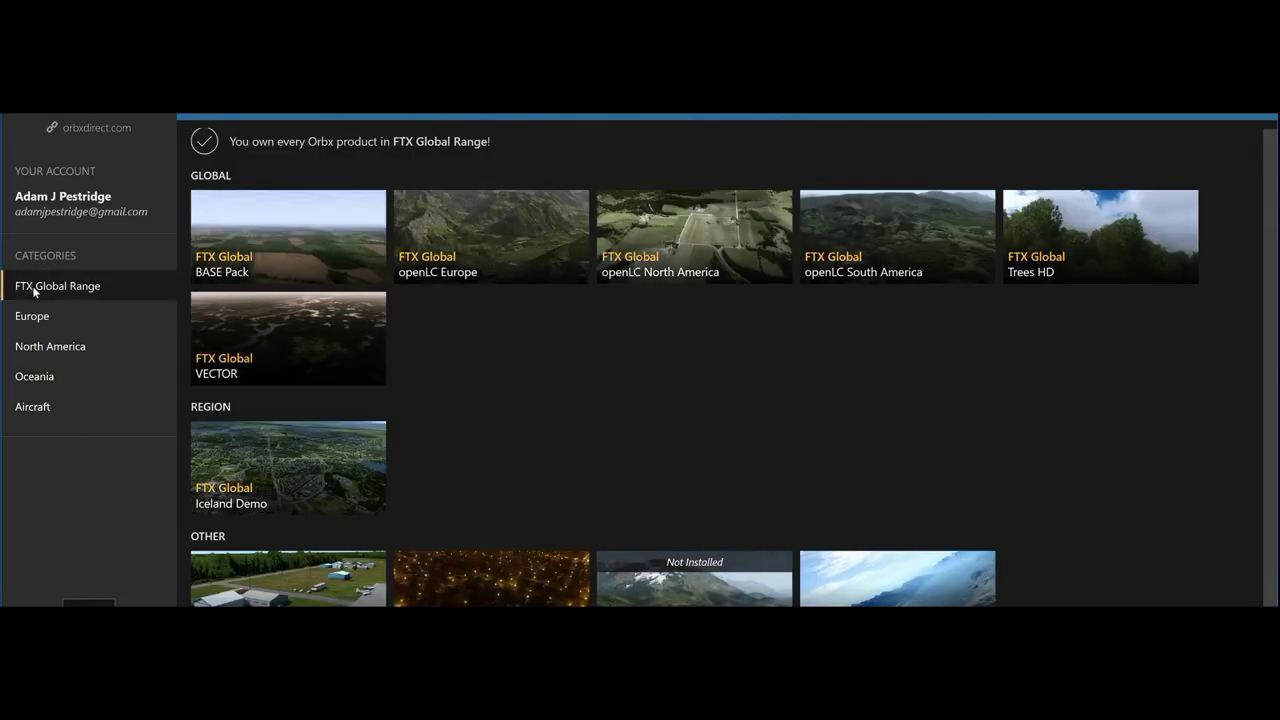
left_click(110, 318)
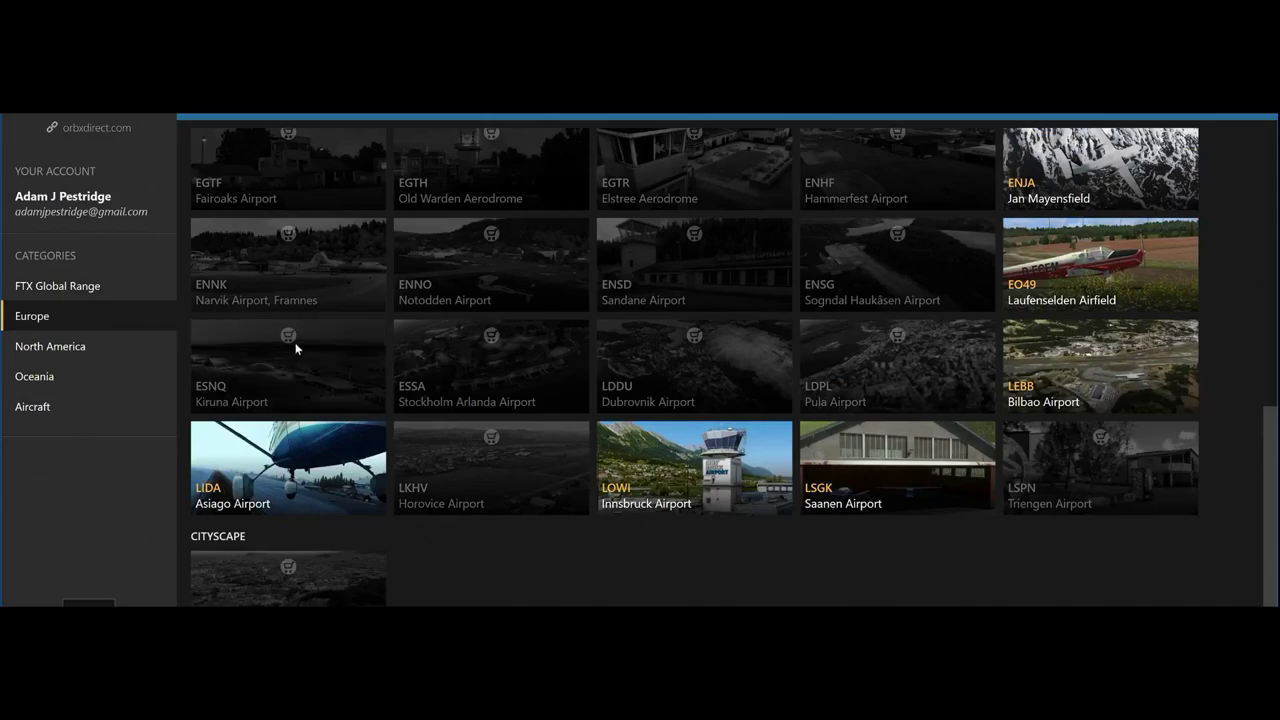
scroll(367, 431, "up", 8)
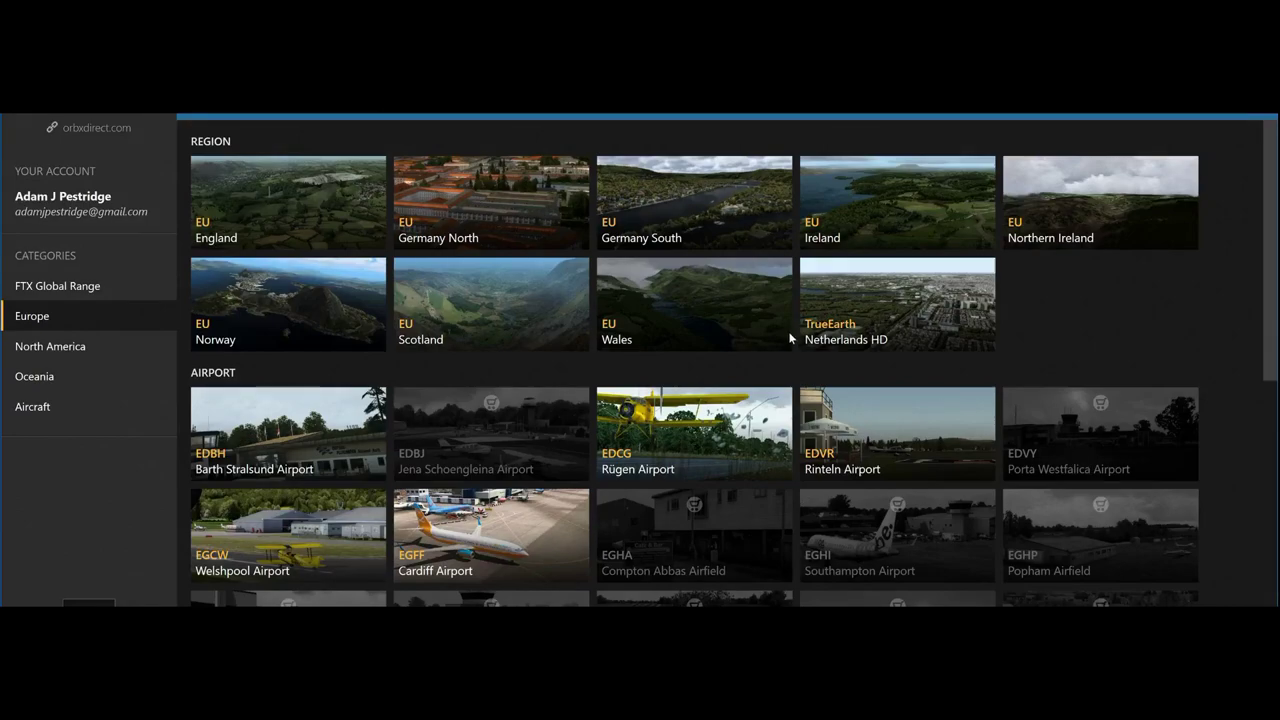
left_click(68, 288)
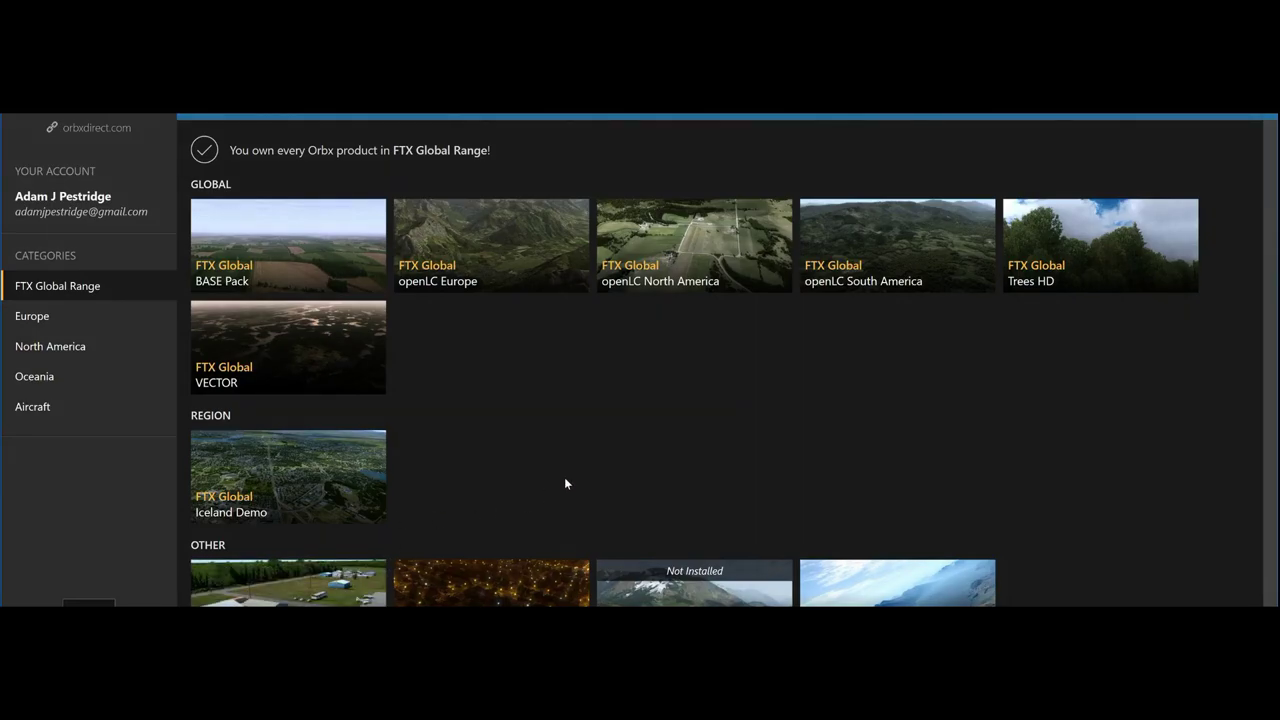
Glance at the BASE Pack page, go back to FTX Global Range, then open Europe
left_click(321, 248)
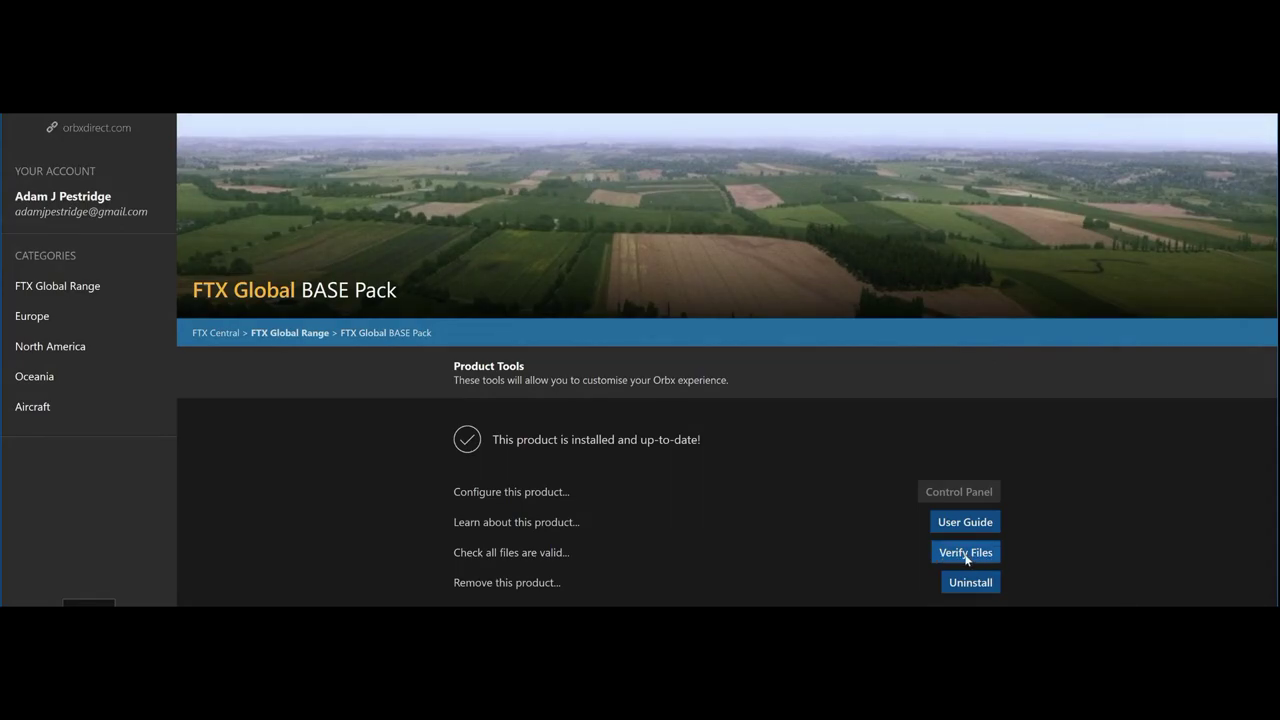
left_click(305, 333)
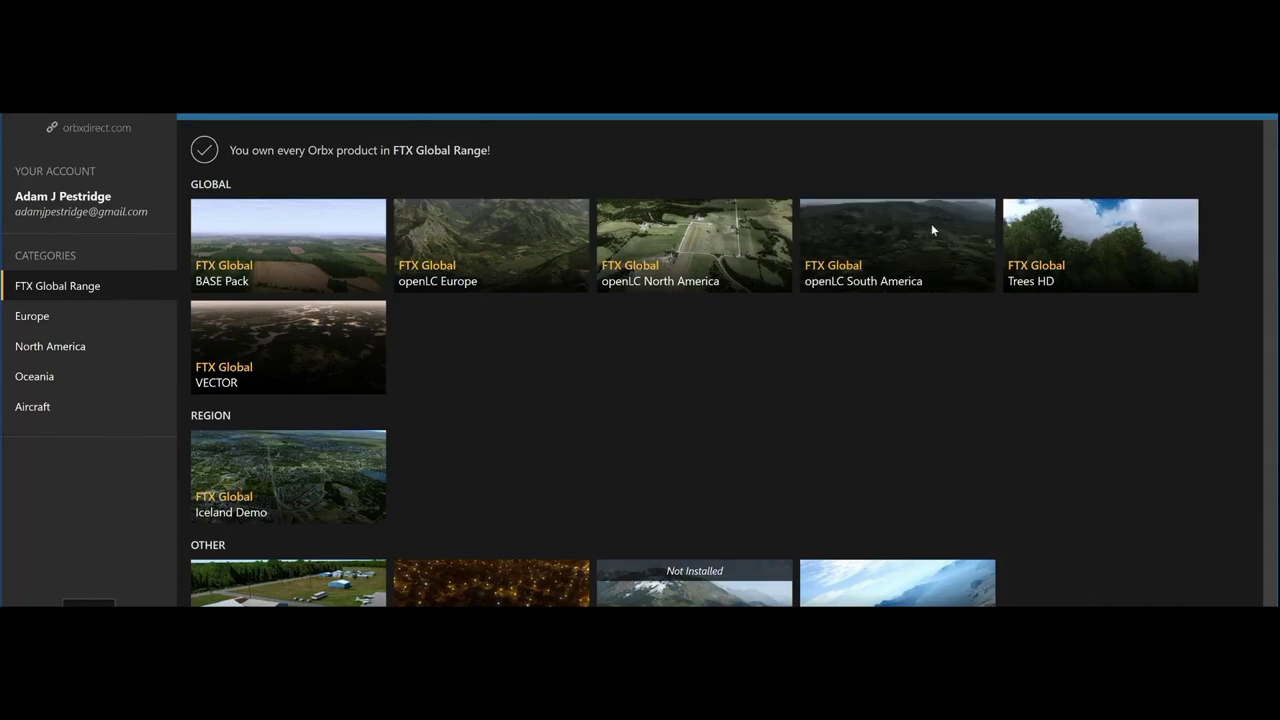
left_click(69, 318)
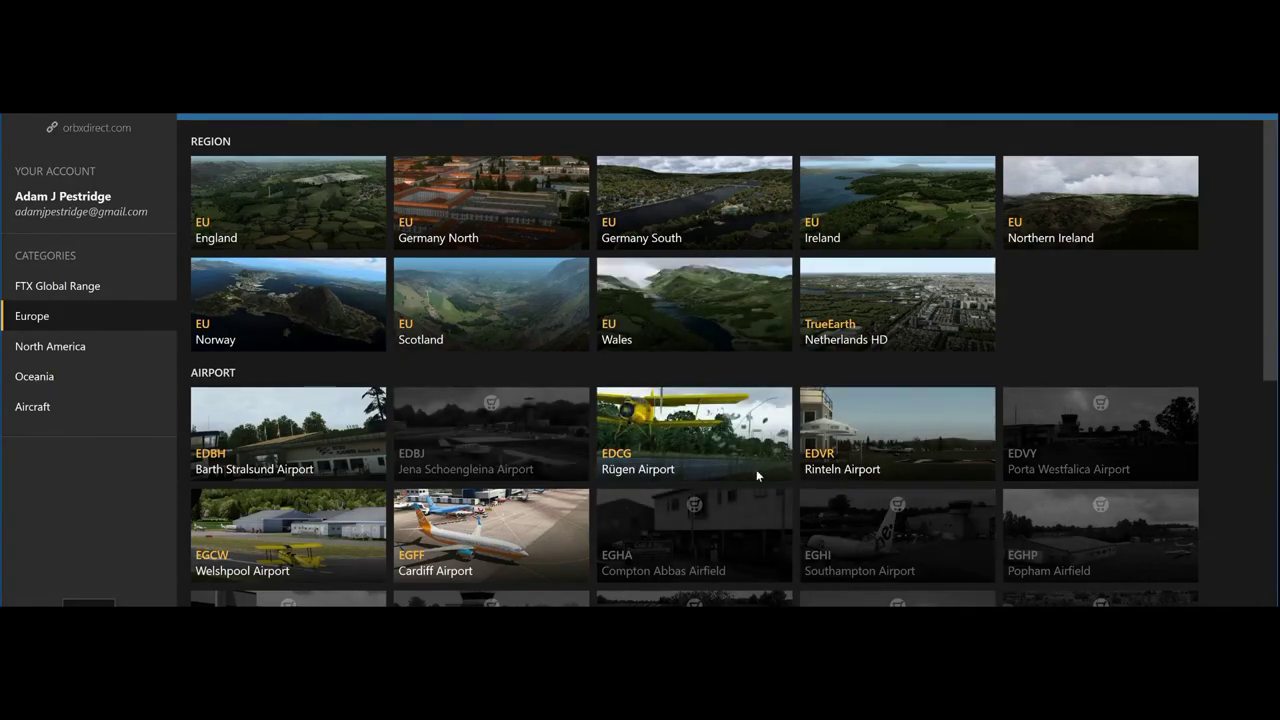
Open the EDBJ Jena Schoengleina Airport web page and scroll through its $24.95 AUD listing
left_click(487, 405)
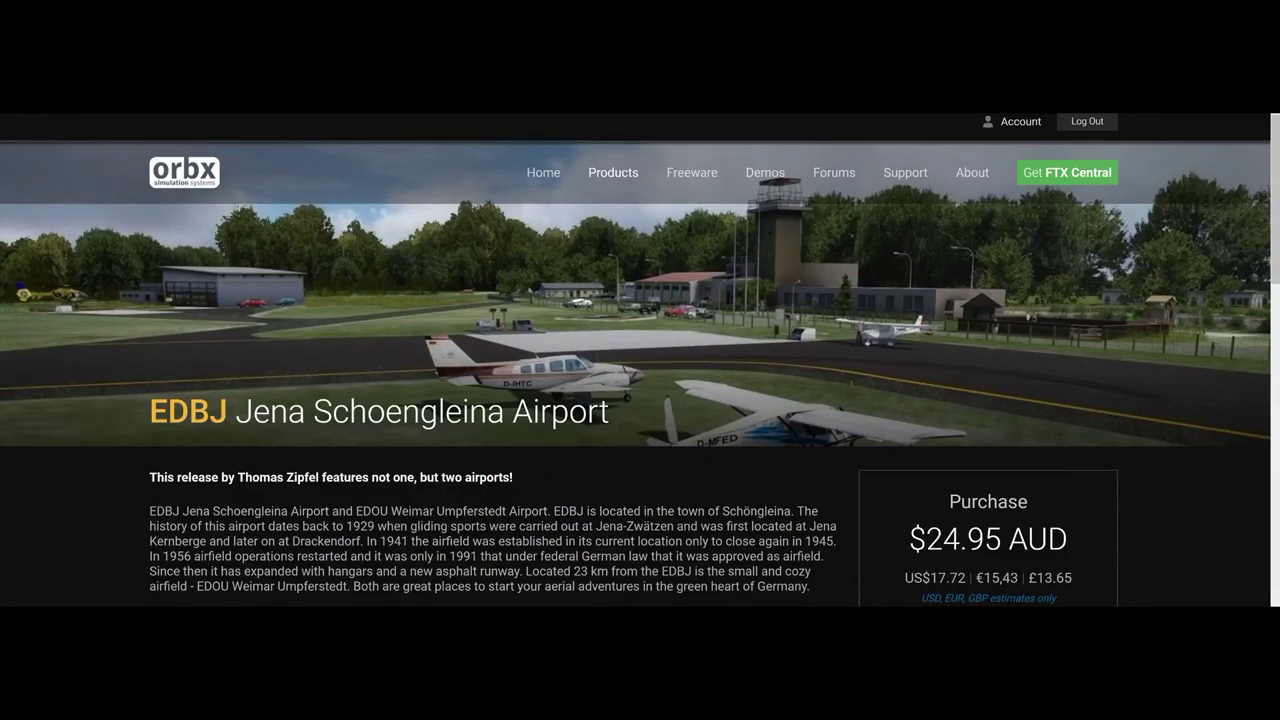
scroll(247, 477, "down", 3)
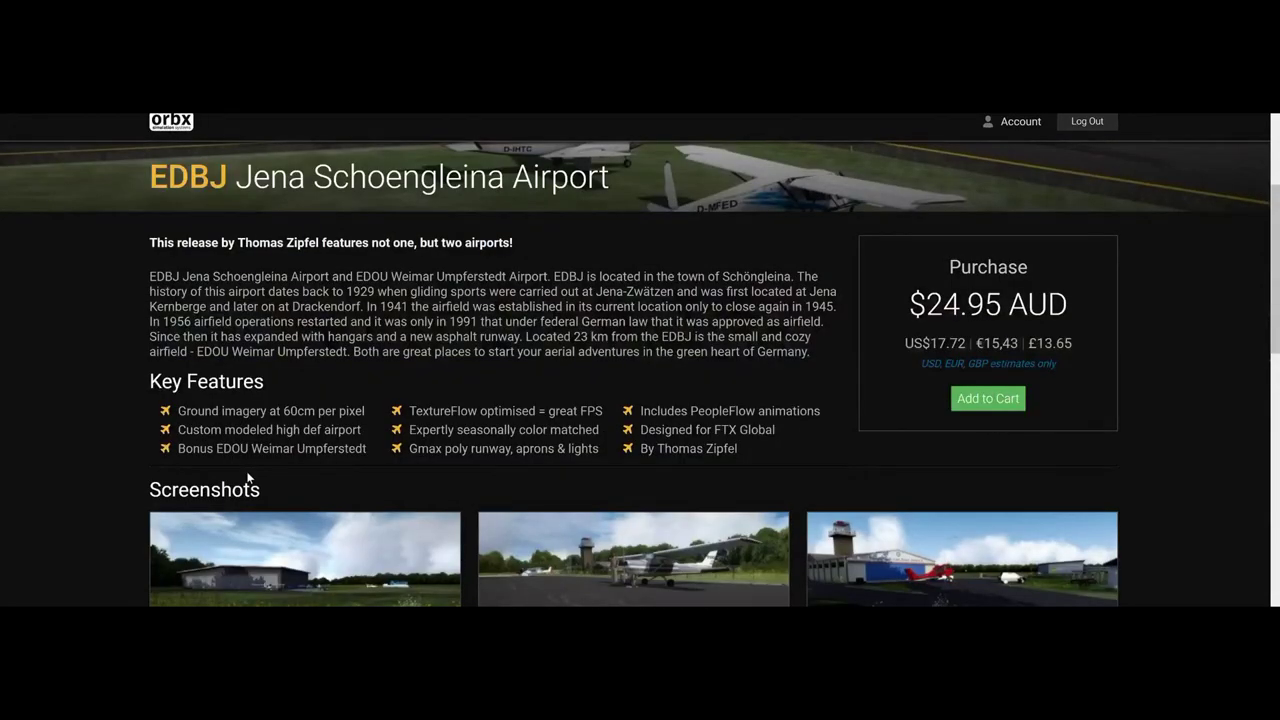
scroll(247, 477, "down", 7)
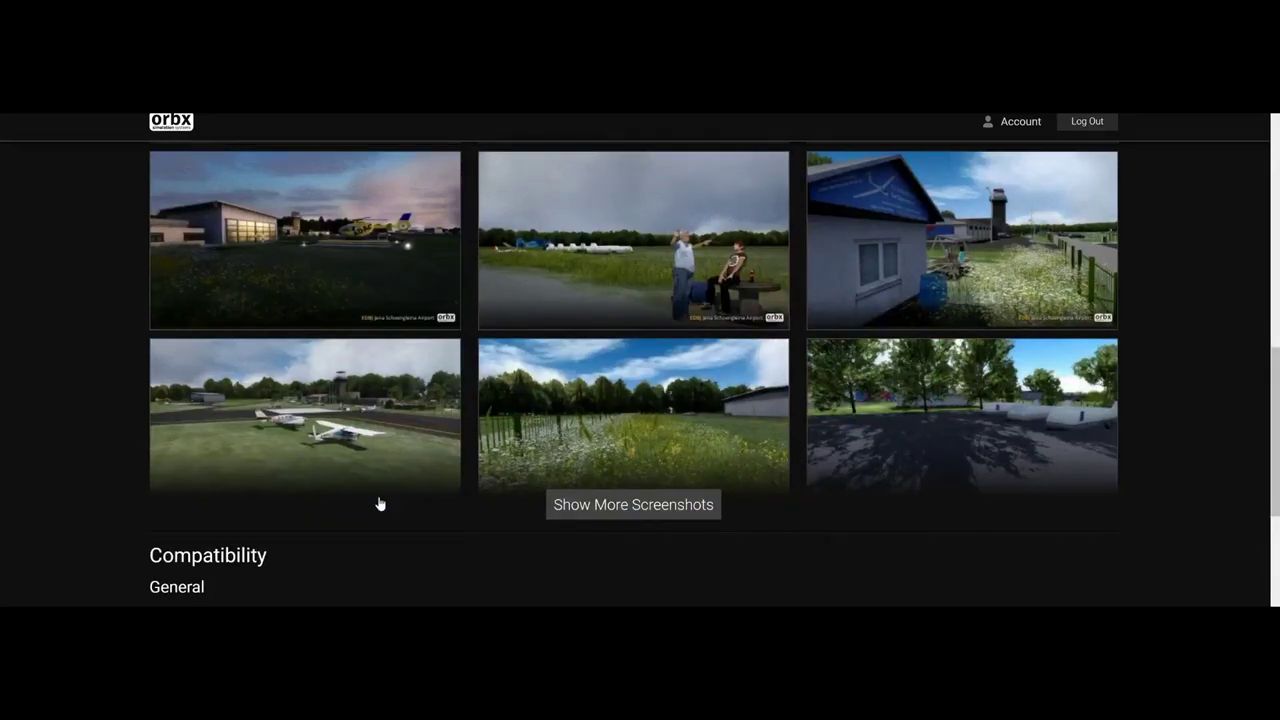
scroll(604, 483, "down", 4)
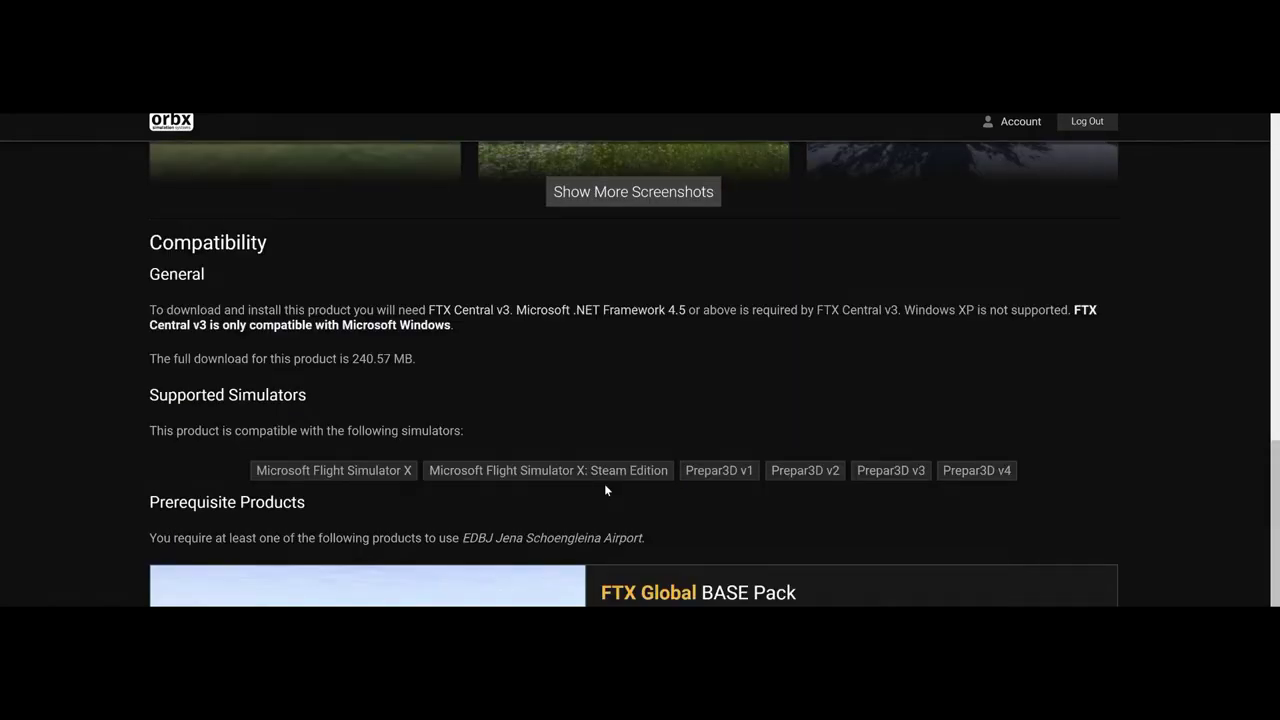
scroll(604, 483, "down", 2)
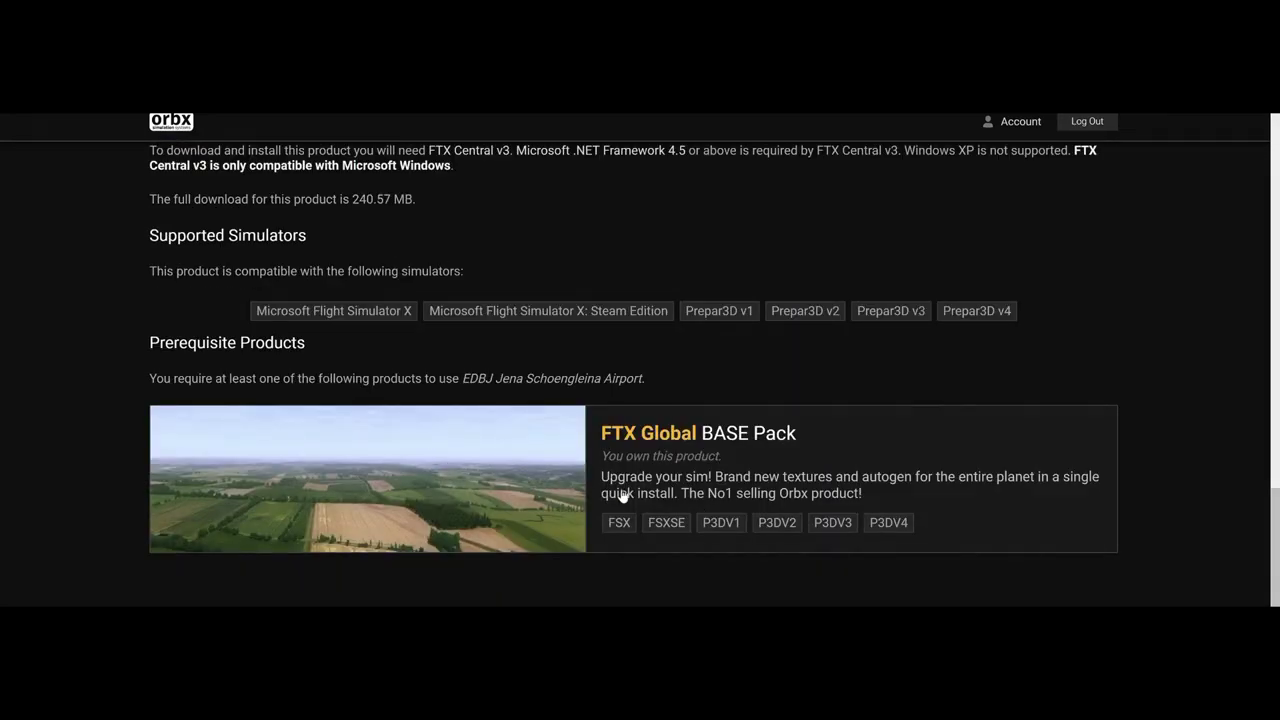
scroll(795, 512, "up", 15)
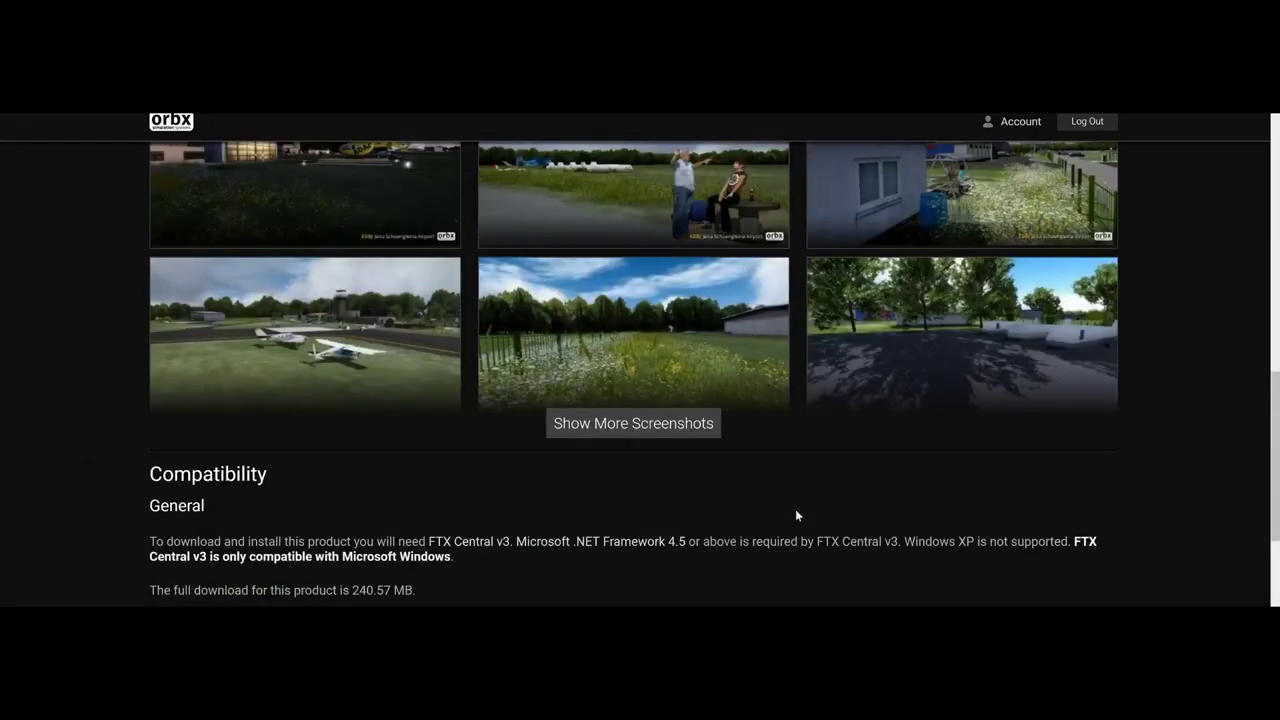
scroll(784, 540, "up", 2)
scroll(866, 560, "down", 4)
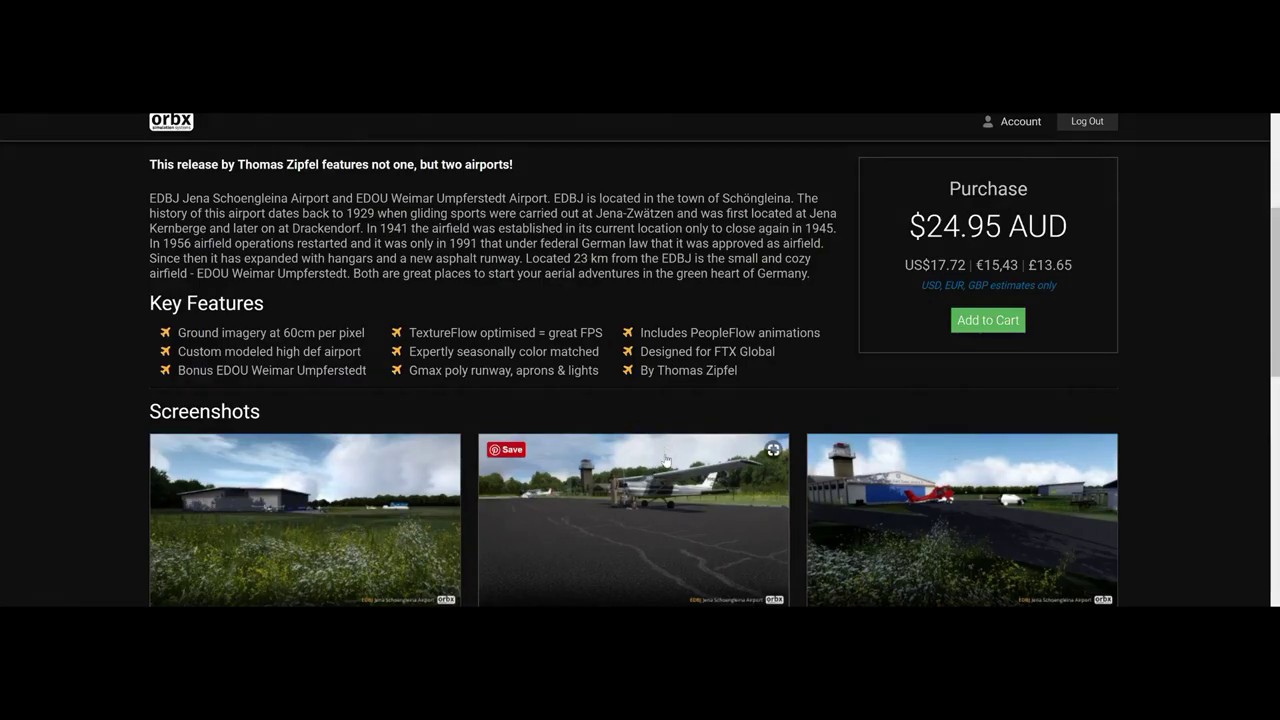
scroll(668, 450, "up", 3)
scroll(431, 488, "down", 15)
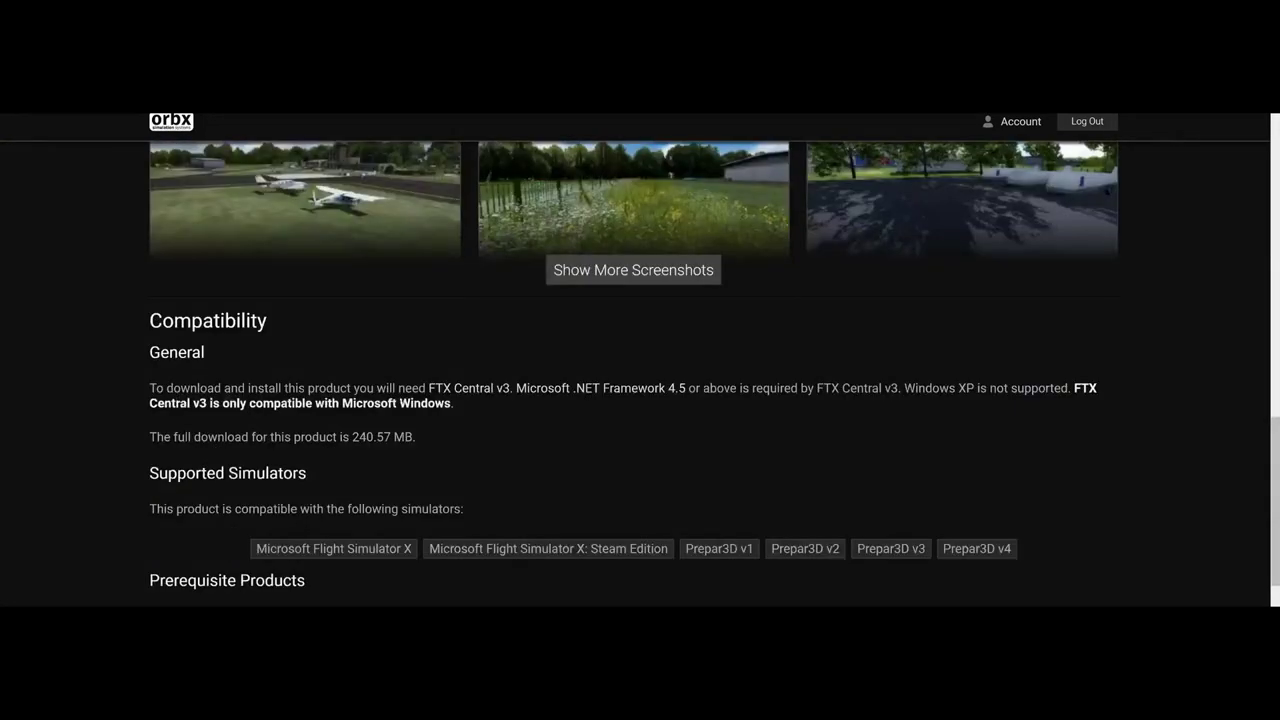
scroll(431, 488, "up", 2)
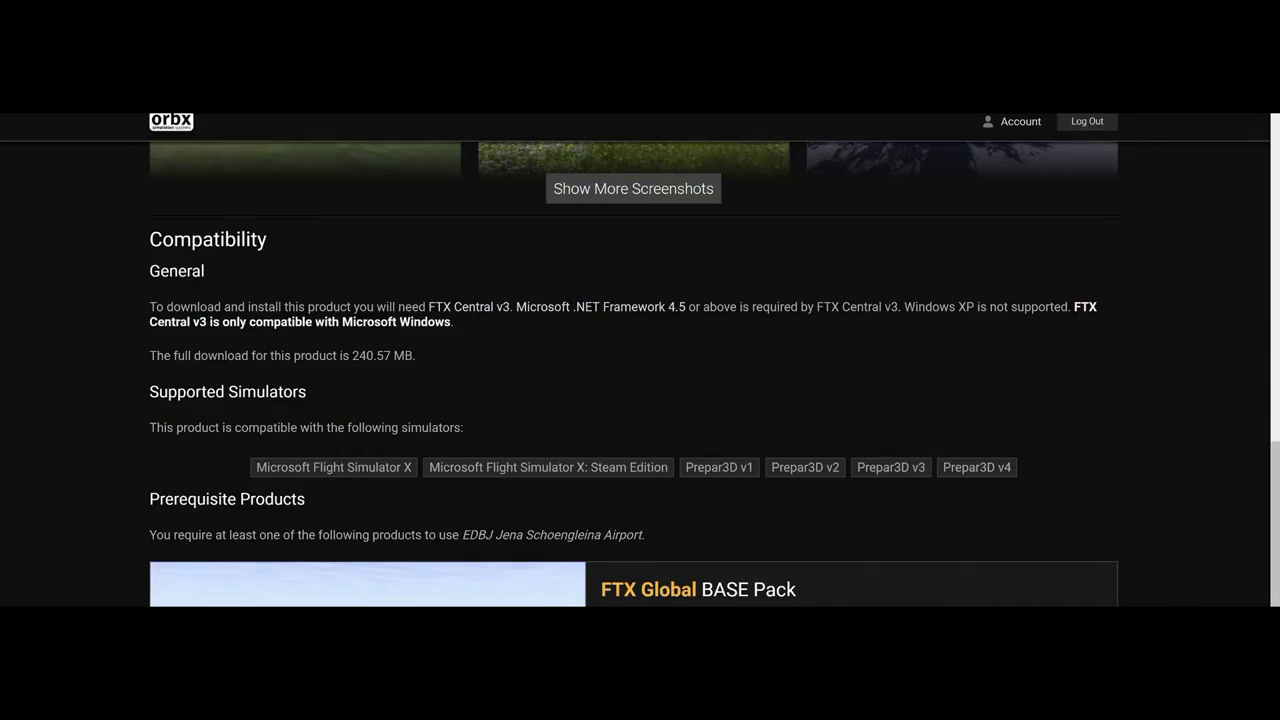
scroll(910, 485, "up", 2)
scroll(910, 485, "down", 3)
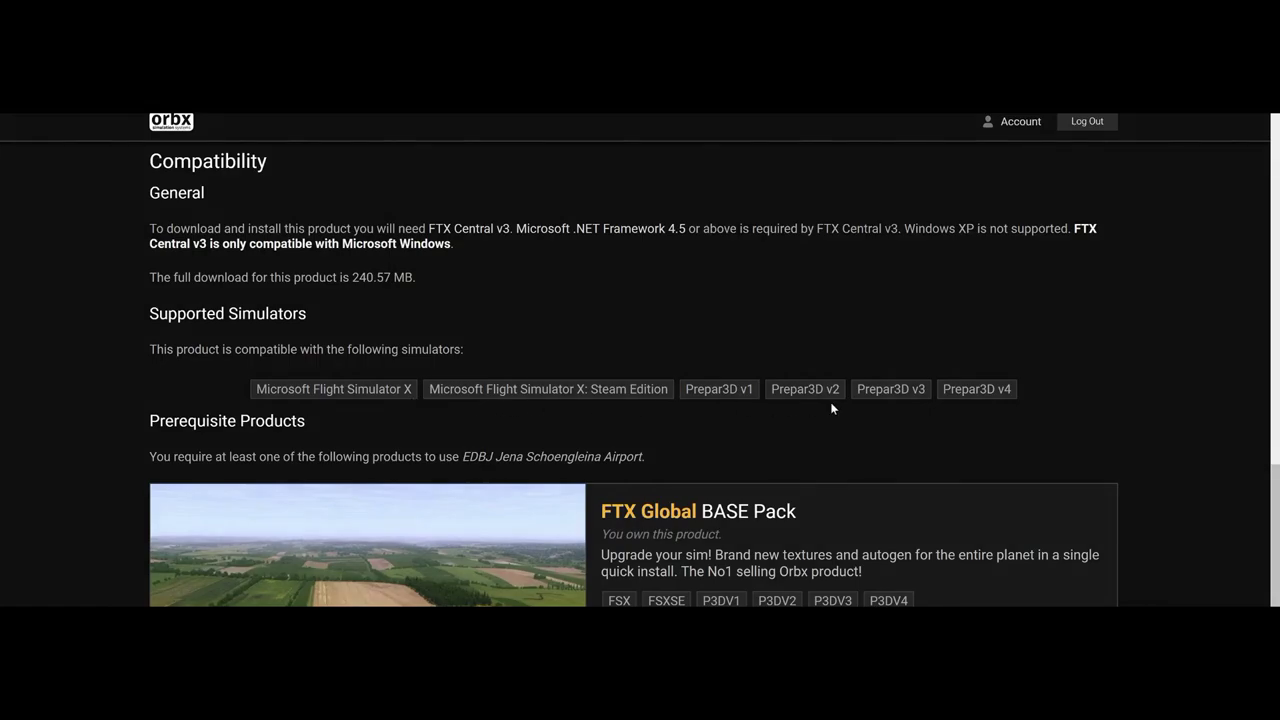
scroll(1049, 430, "up", 10)
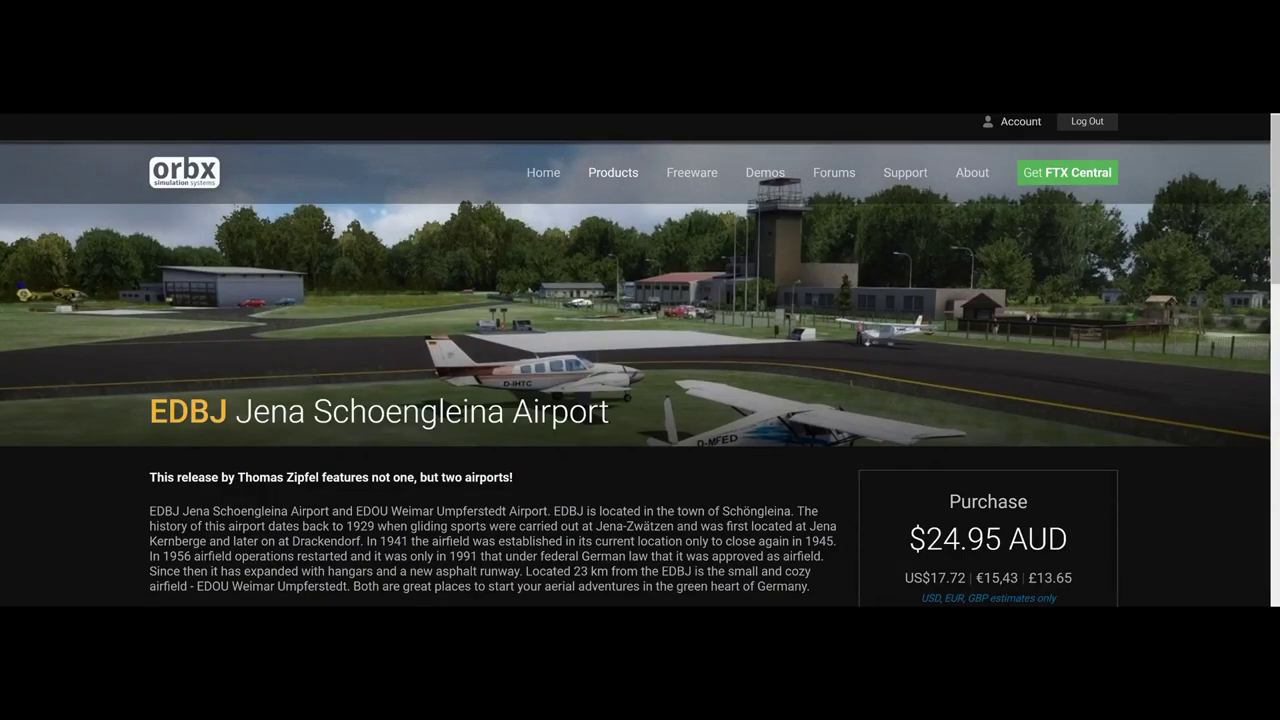
left_click_drag(1084, 577, 903, 578)
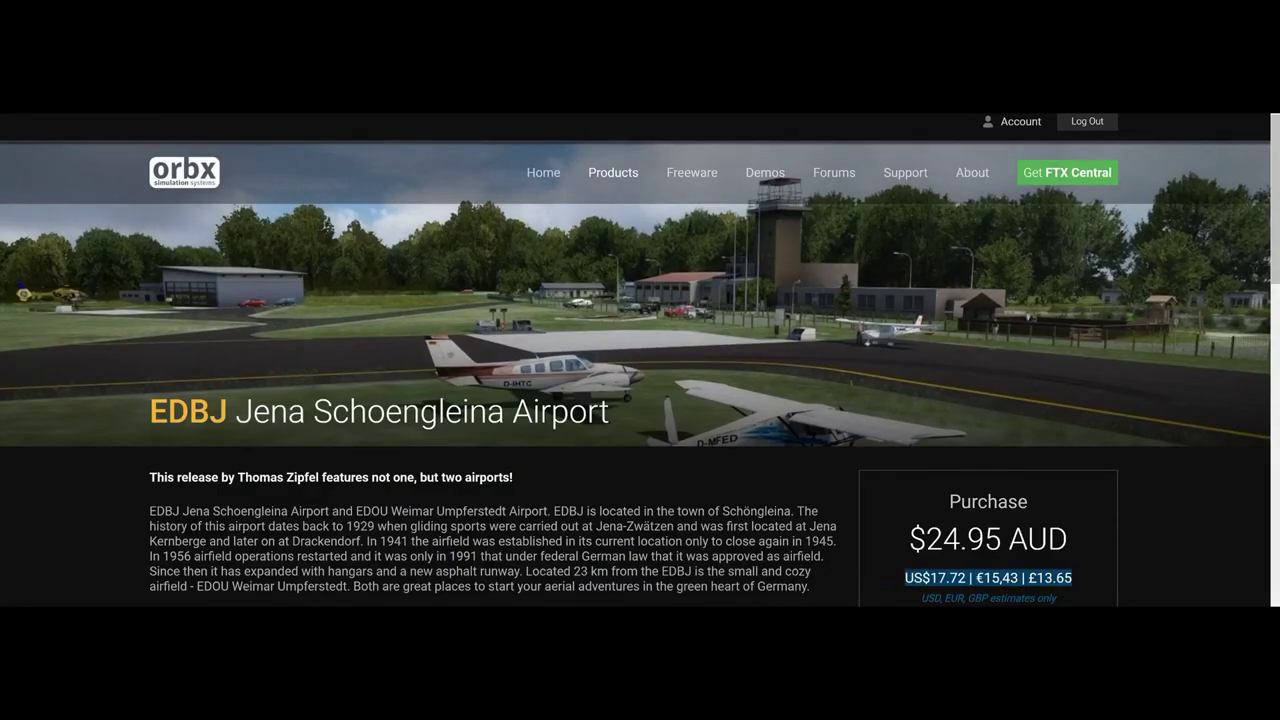
left_click_drag(1084, 573, 1053, 578)
left_click(585, 493)
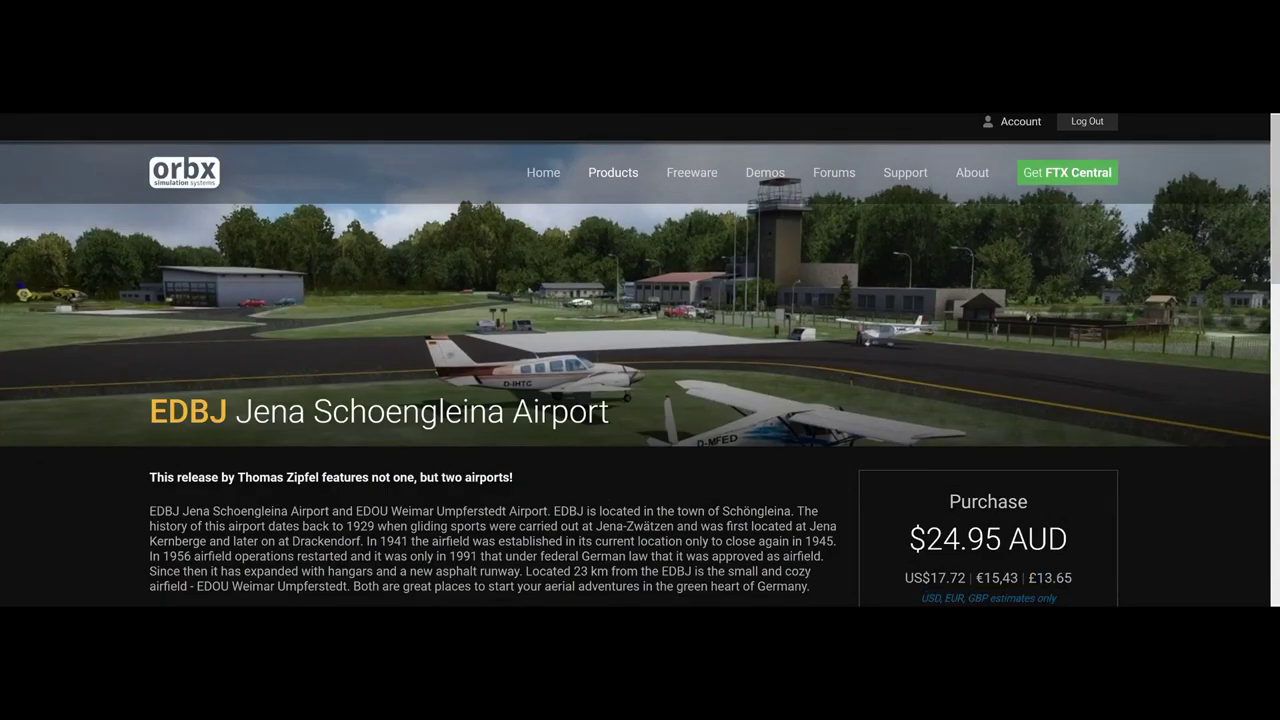
scroll(1121, 367, "down", 2)
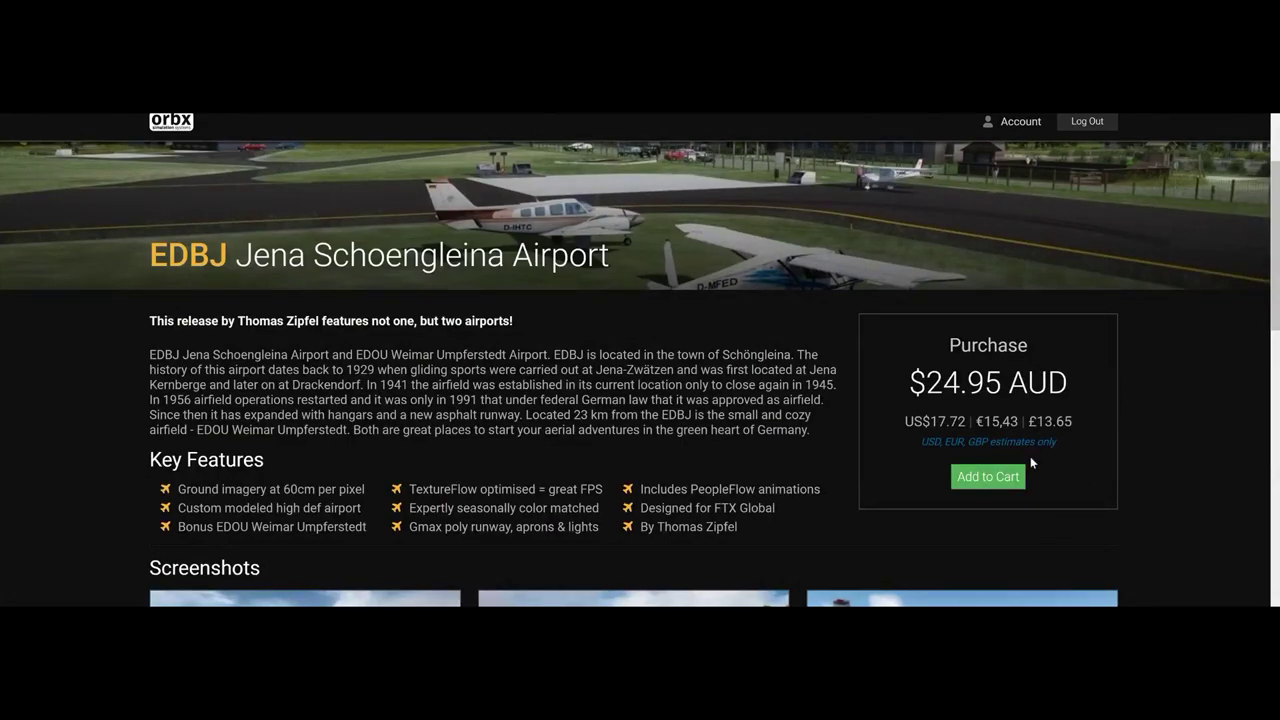
scroll(898, 378, "down", 5)
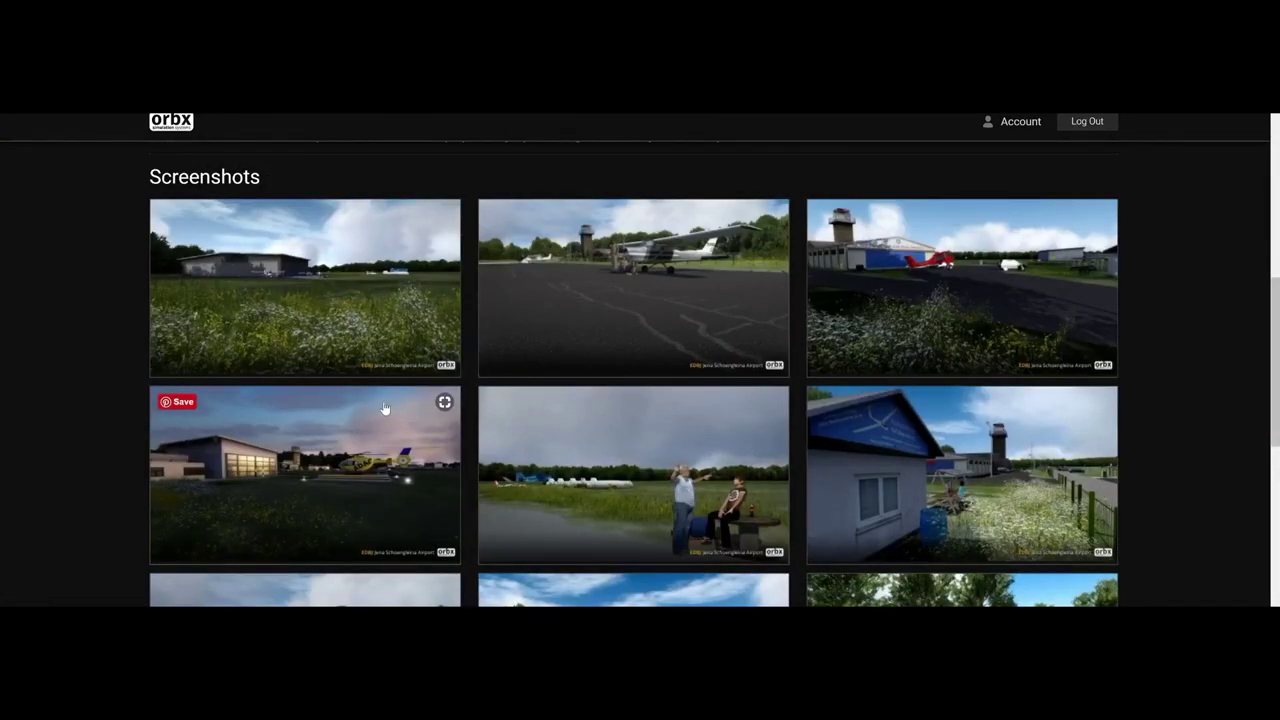
scroll(384, 408, "down", 1)
scroll(384, 404, "up", 8)
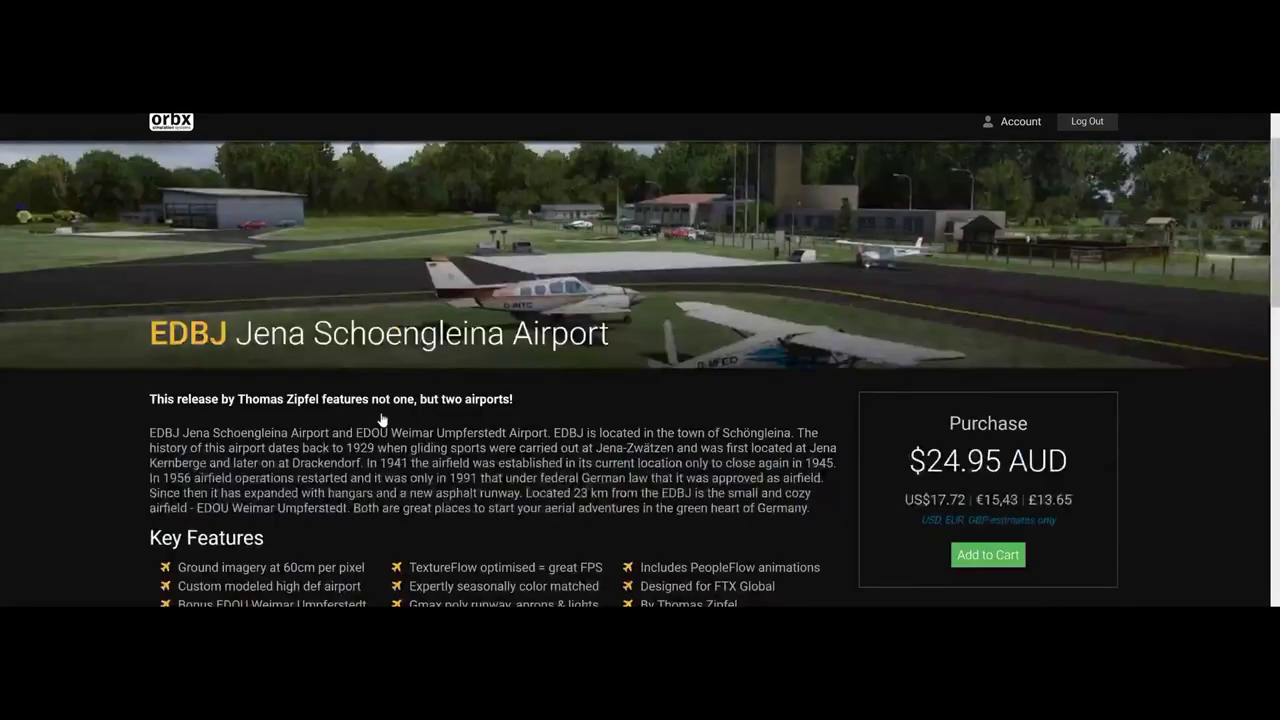